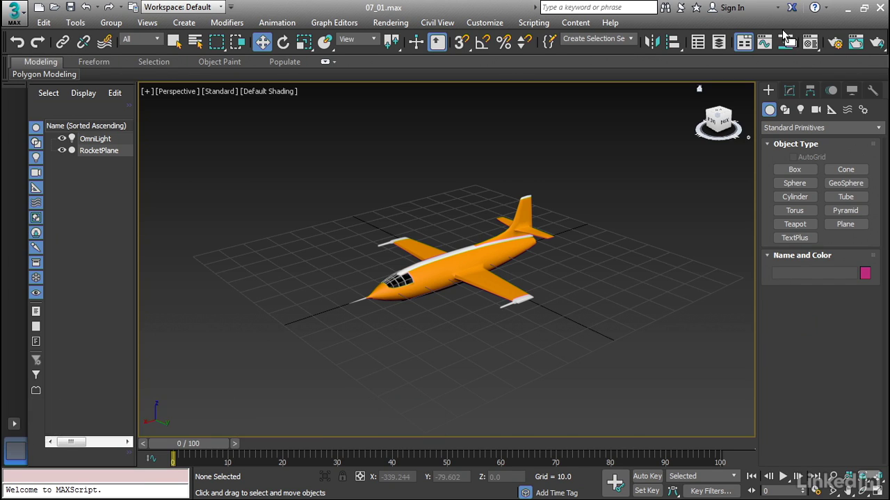
Examine the object types in the Forces, Deflectors, Geometric/Deformable, Modifier-Based and Particles & Dynamics space warp categories.
{"action": "left_click", "coordinate": [848, 111]}
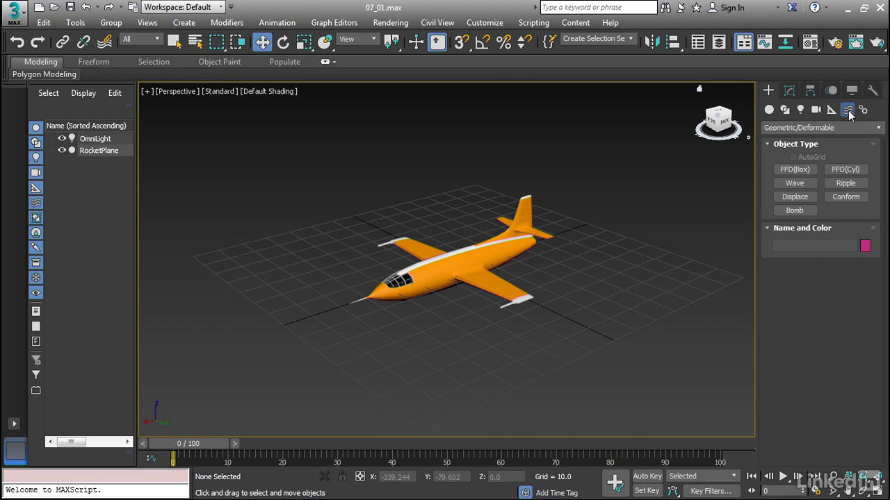
{"action": "left_click", "coordinate": [848, 125]}
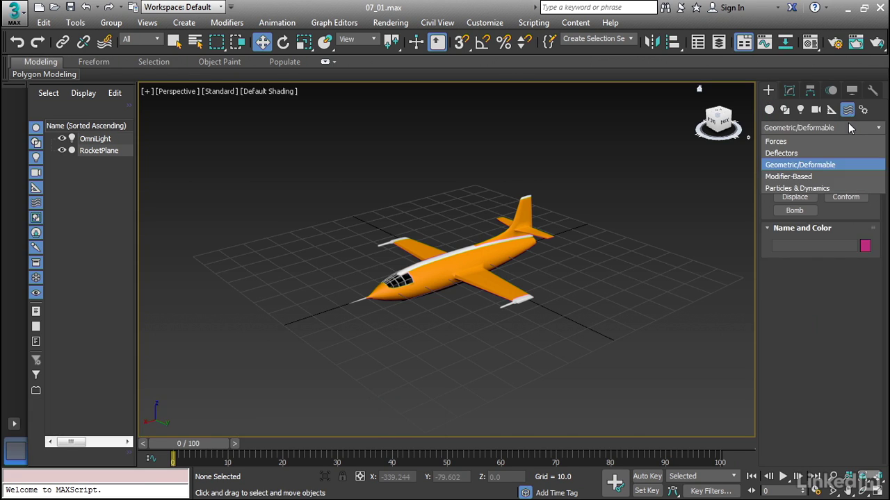
{"action": "left_click", "coordinate": [814, 141]}
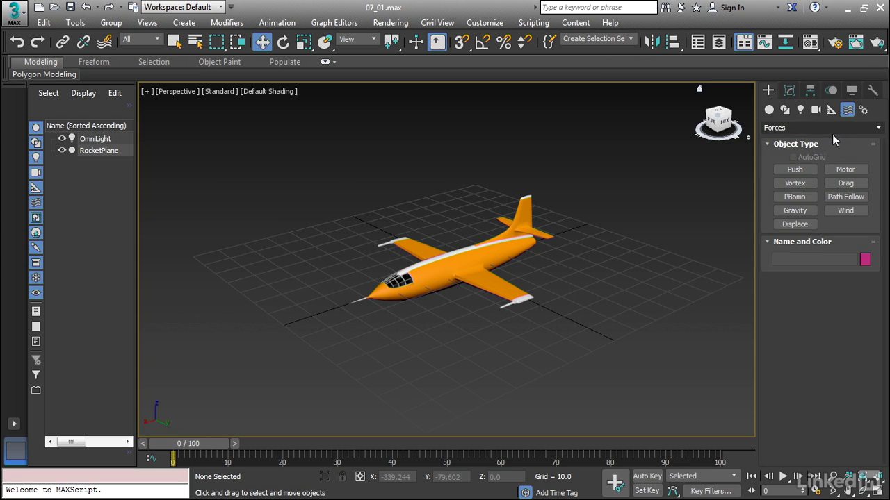
{"action": "left_click", "coordinate": [832, 132]}
{"action": "left_click", "coordinate": [829, 152]}
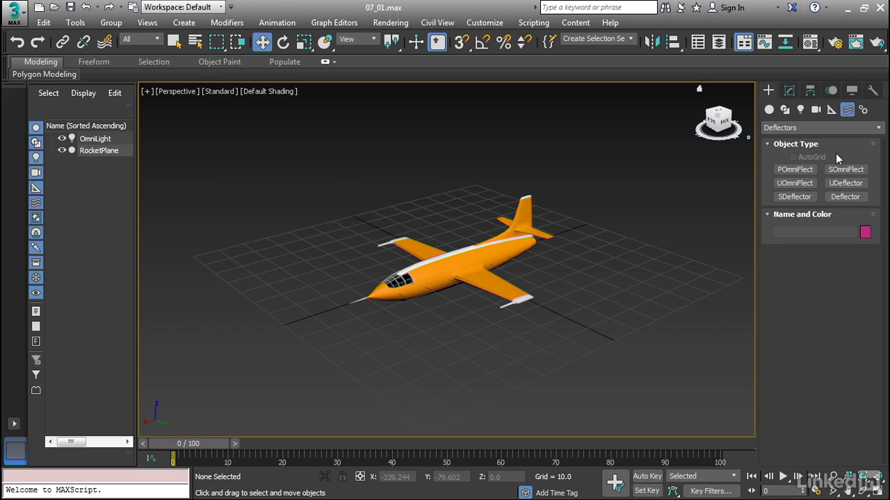
{"action": "left_click", "coordinate": [821, 132]}
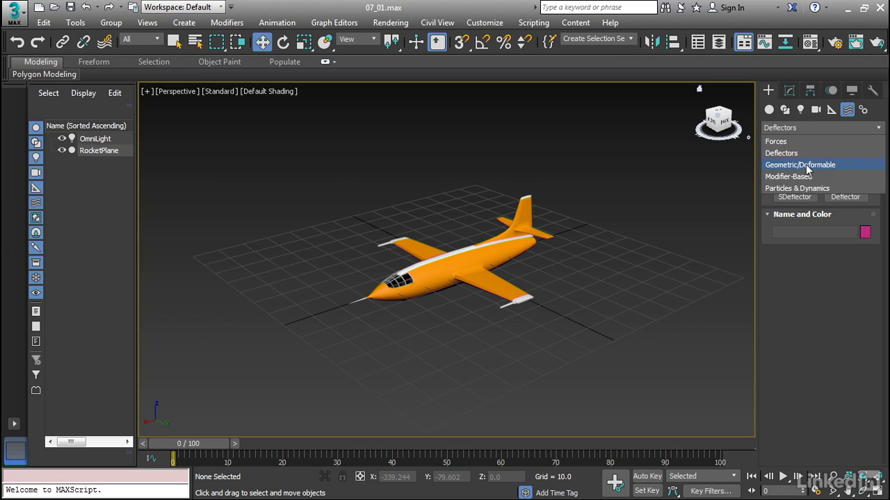
{"action": "left_click", "coordinate": [800, 165]}
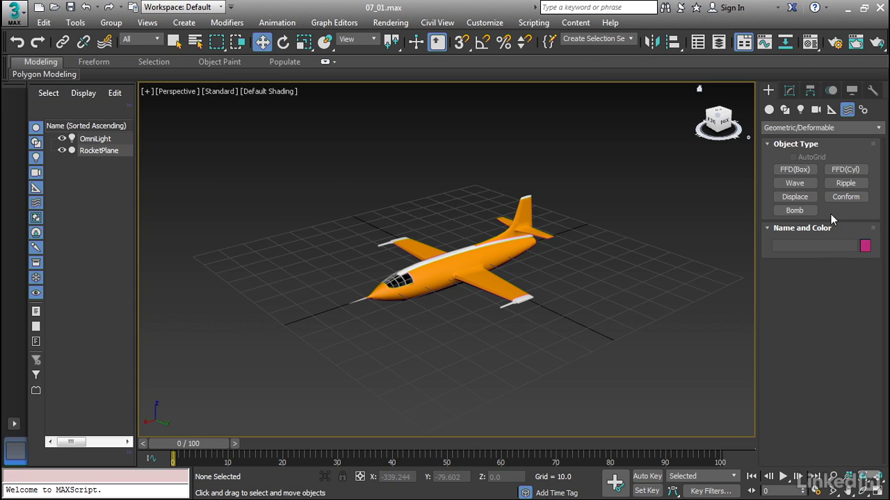
{"action": "left_click", "coordinate": [835, 130]}
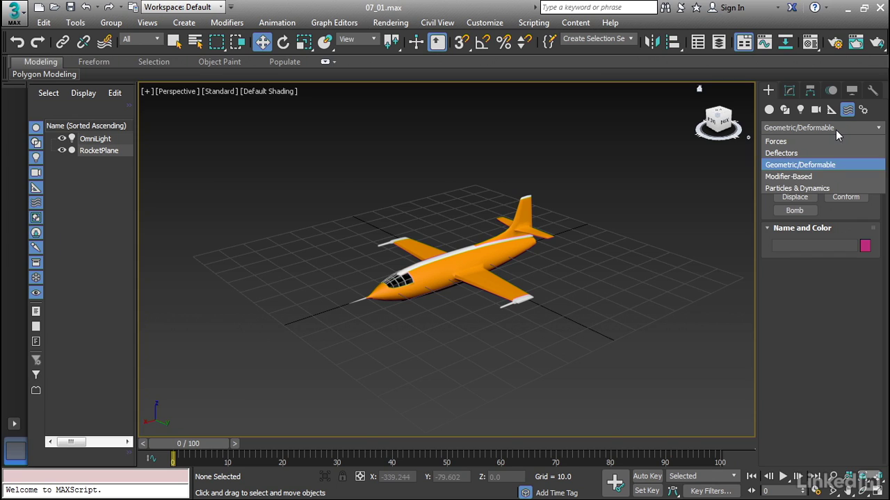
{"action": "left_click", "coordinate": [821, 176]}
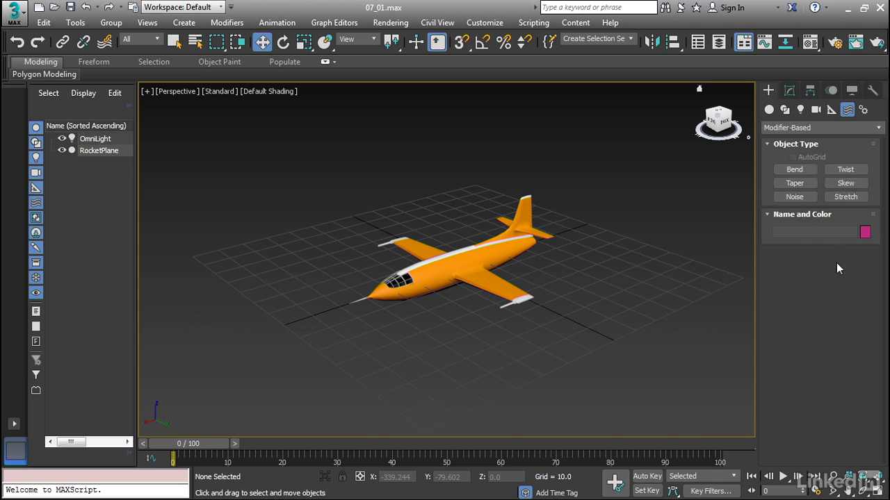
{"action": "left_click", "coordinate": [804, 128]}
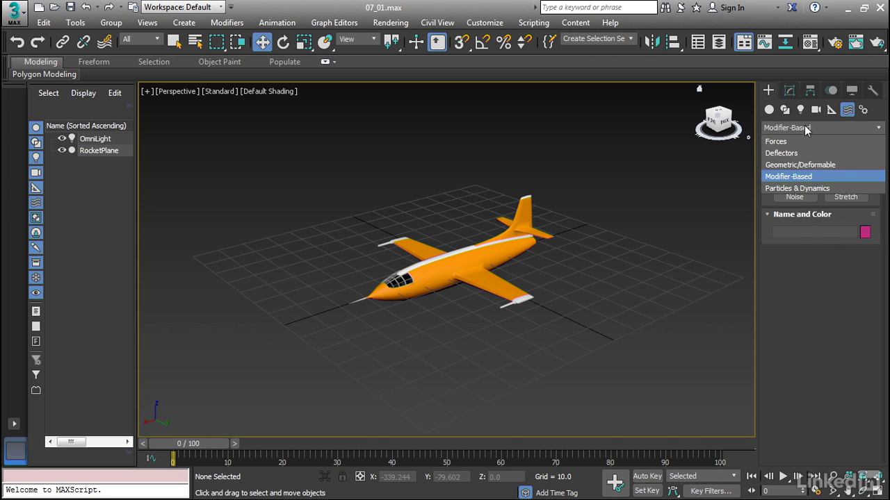
{"action": "left_click", "coordinate": [806, 189]}
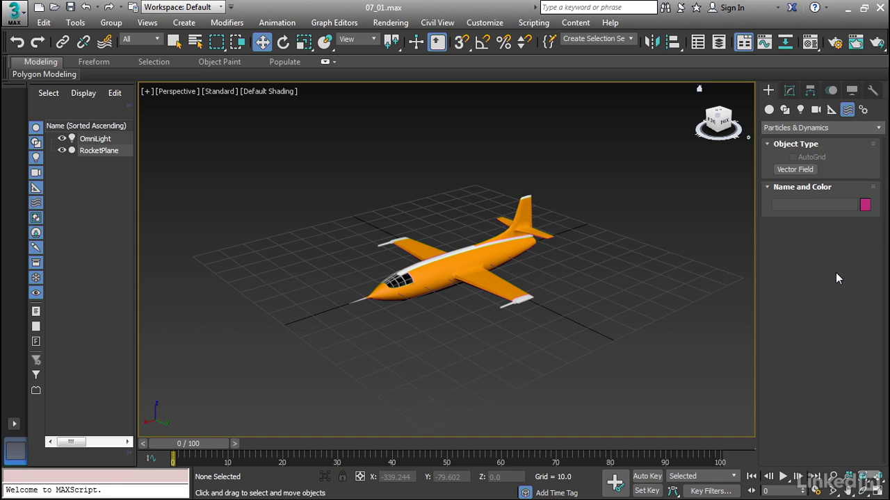
Create a modifier-based Bend space warp in front of the plane's nose, about 58.2 long, 82.4 wide and 31 high.
{"action": "left_click", "coordinate": [828, 131]}
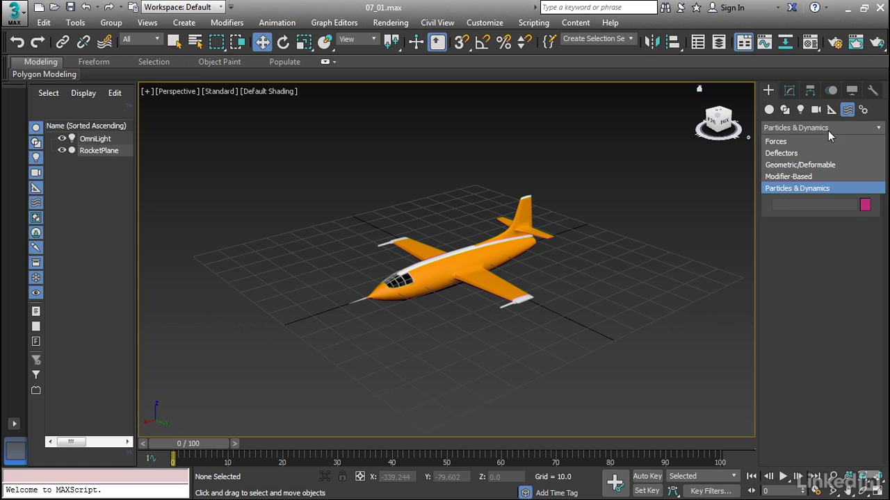
{"action": "left_click", "coordinate": [790, 177]}
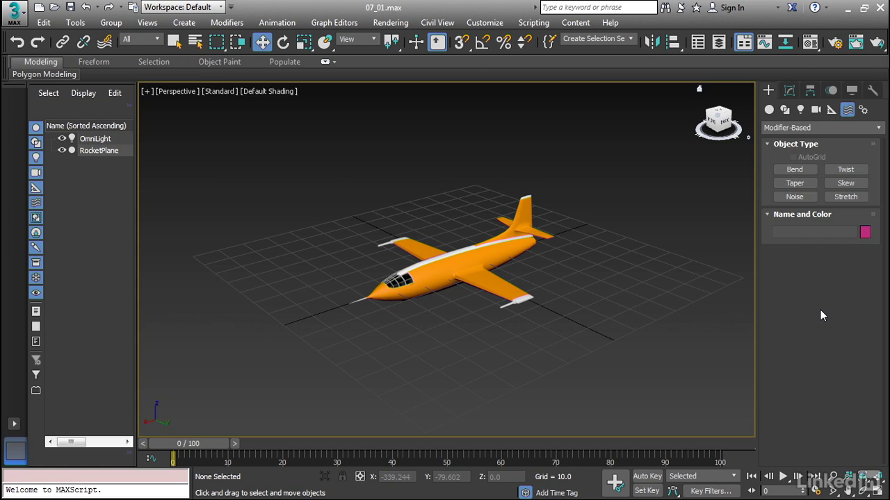
{"action": "left_click", "coordinate": [791, 174]}
{"action": "middle_click_drag", "start_coordinate": [581, 274], "coordinate": [548, 276], "text": "alt"}
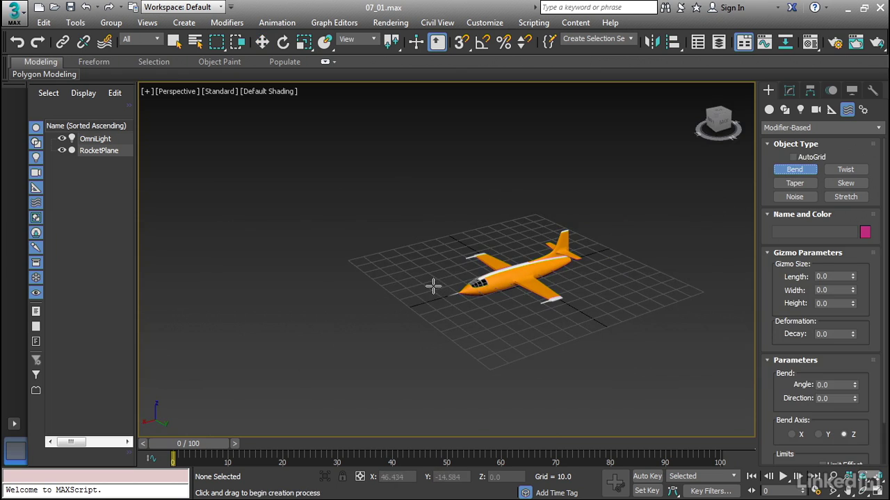
{"action": "left_click_drag", "start_coordinate": [422, 278], "coordinate": [330, 367]}
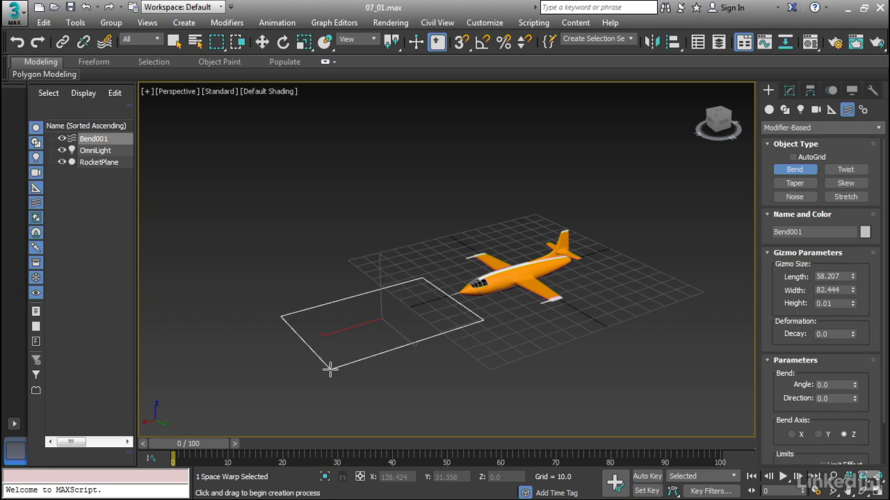
{"action": "left_click", "coordinate": [335, 296]}
Move the Bend space warp around the plane, to about X 2.1, Y 2.6 and Z -7.9.
{"action": "key", "text": "w"}
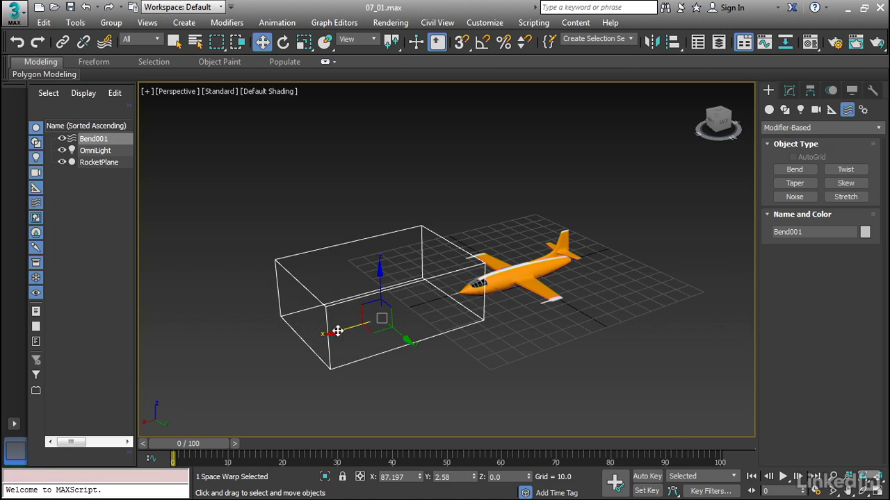
{"action": "left_click_drag", "start_coordinate": [338, 331], "coordinate": [469, 304]}
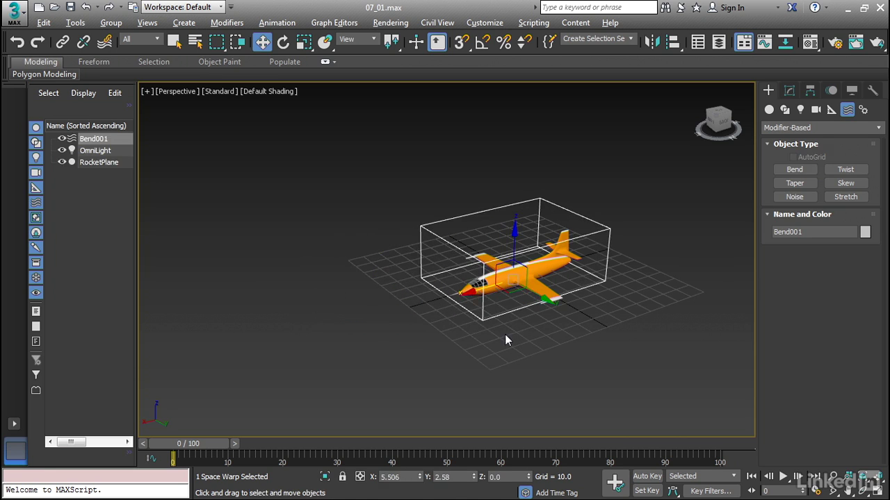
{"action": "middle_click_drag", "start_coordinate": [505, 335], "coordinate": [484, 317], "text": "alt"}
{"action": "left_click_drag", "start_coordinate": [486, 205], "coordinate": [492, 223]}
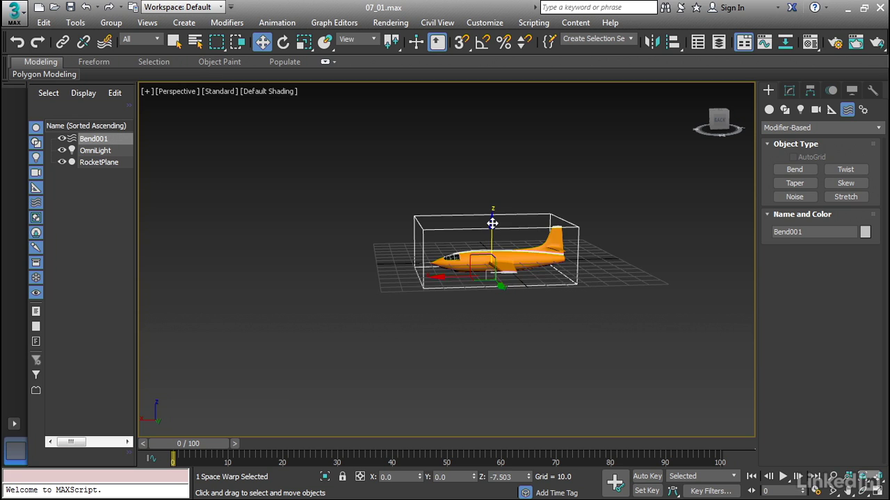
{"action": "left_click_drag", "start_coordinate": [440, 277], "coordinate": [447, 276]}
{"action": "middle_click_drag", "start_coordinate": [441, 310], "coordinate": [403, 280], "text": "alt"}
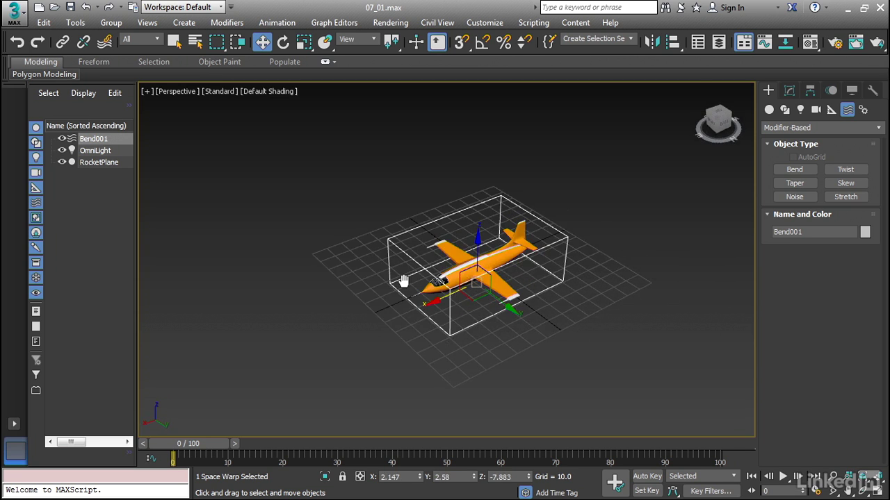
Enlarge the Bend space warp's gizmo to a length of about 62.9 and a width of about 83.3.
{"action": "left_click", "coordinate": [789, 90]}
{"action": "left_click", "coordinate": [701, 240]}
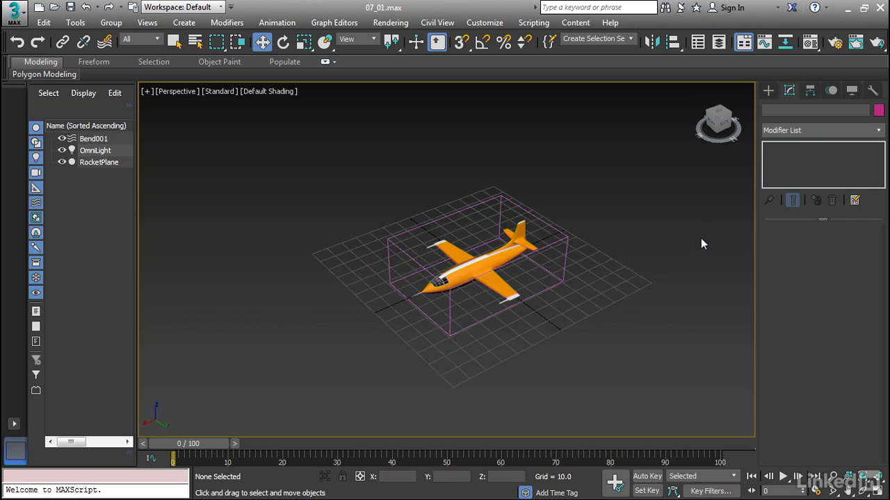
{"action": "left_click", "coordinate": [563, 244]}
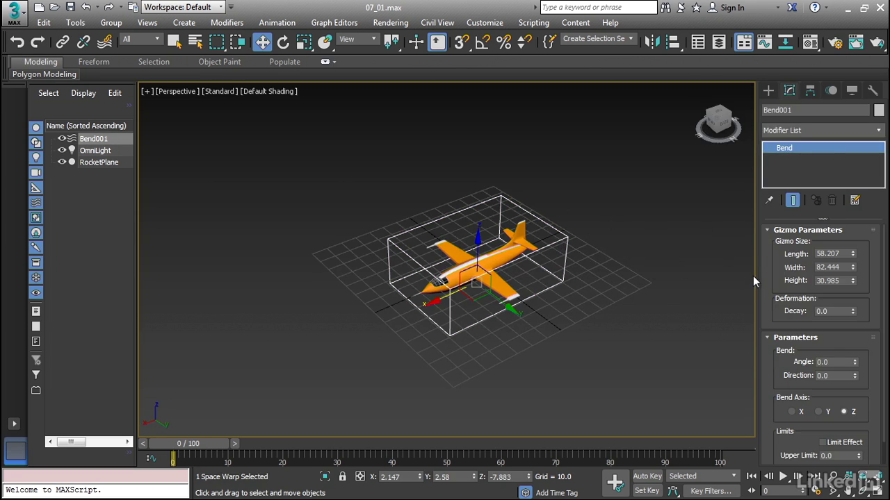
{"action": "left_click", "coordinate": [854, 252]}
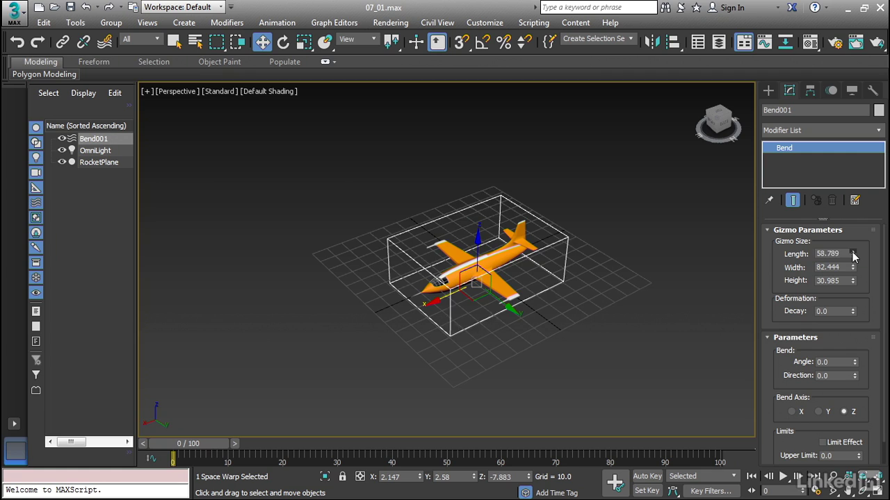
{"action": "left_click_drag", "start_coordinate": [854, 254], "coordinate": [854, 252]}
{"action": "left_click", "coordinate": [854, 266]}
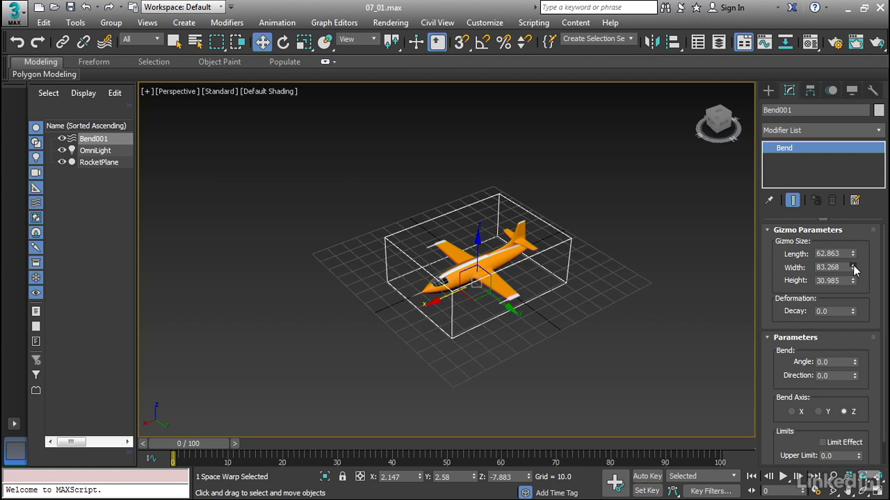
Set the space warp's bend axis to X and try out different bend angles.
{"action": "scroll", "coordinate": [777, 320], "scroll_direction": "down", "scroll_amount": 2}
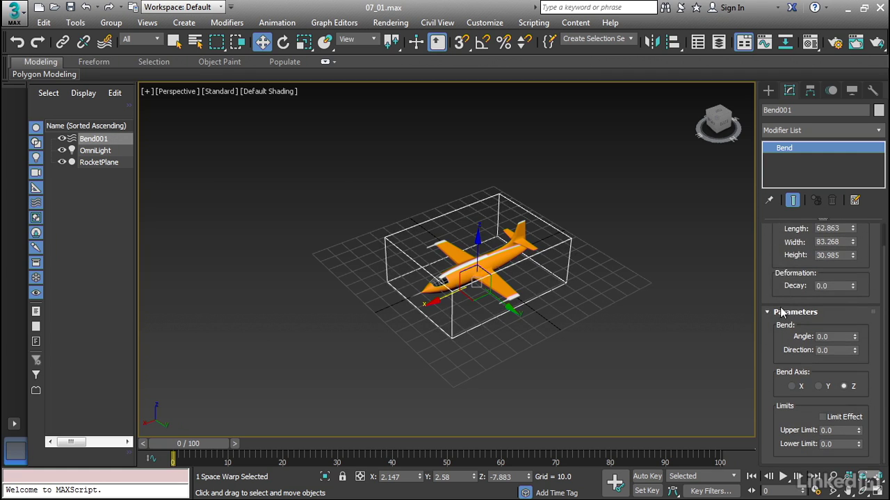
{"action": "mouse_move", "coordinate": [855, 337]}
{"action": "left_mouse_down"}
{"action": "mouse_move", "coordinate": [860, 332]}
{"action": "mouse_move", "coordinate": [861, 351]}
{"action": "left_mouse_up"}
{"action": "left_click", "coordinate": [791, 386]}
{"action": "left_click_drag", "start_coordinate": [855, 341], "coordinate": [865, 401]}
{"action": "right_click", "coordinate": [865, 401]}
Bind the RocketPlane to the Bend space warp with Bind to Space Warp.
{"action": "left_click", "coordinate": [696, 335]}
{"action": "left_click", "coordinate": [463, 254]}
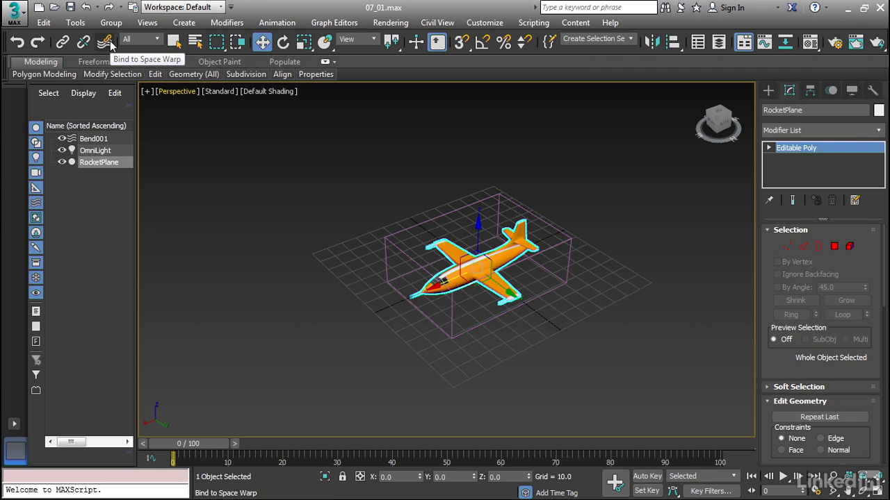
{"action": "left_click", "coordinate": [106, 41]}
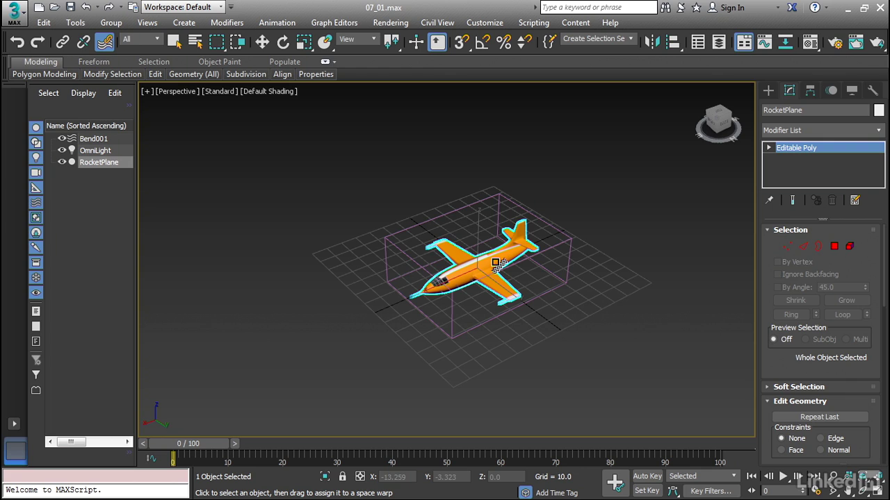
{"action": "left_click_drag", "start_coordinate": [496, 263], "coordinate": [410, 240]}
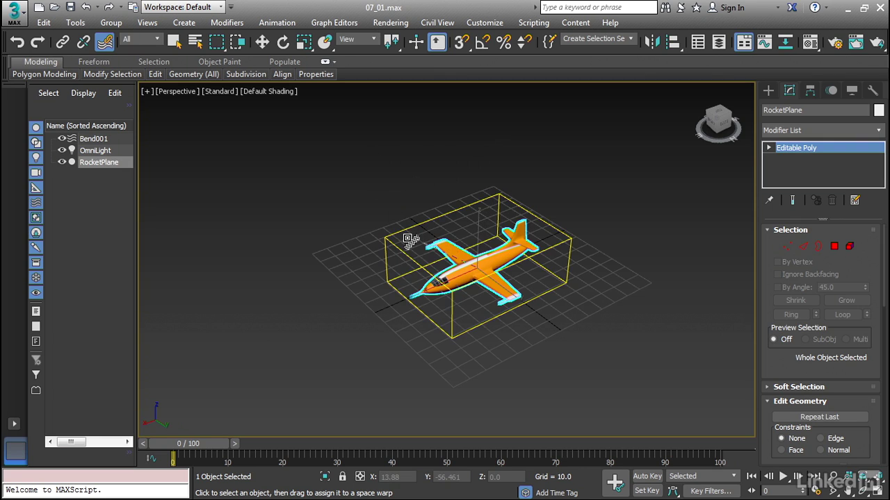
{"action": "left_click_drag", "start_coordinate": [411, 240], "coordinate": [410, 240]}
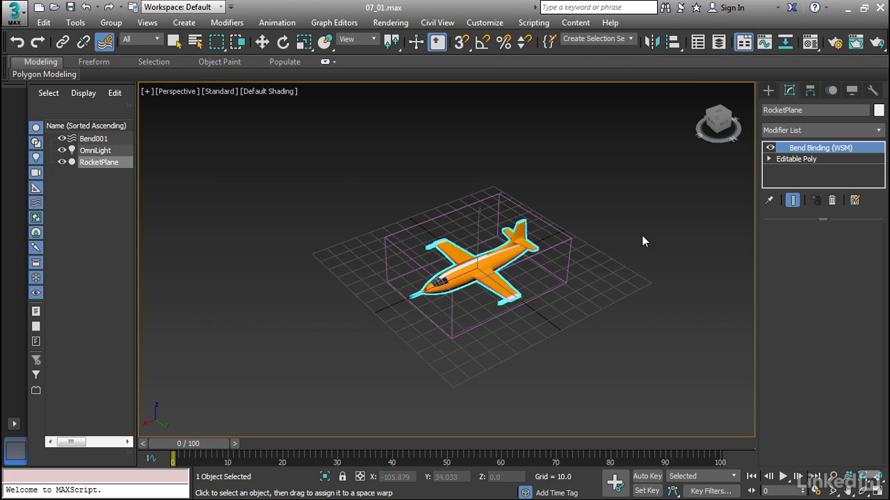
Set the bend angle of the Bend space warp to about -28.5 and view the deformed plane from the side.
{"action": "left_click", "coordinate": [768, 91]}
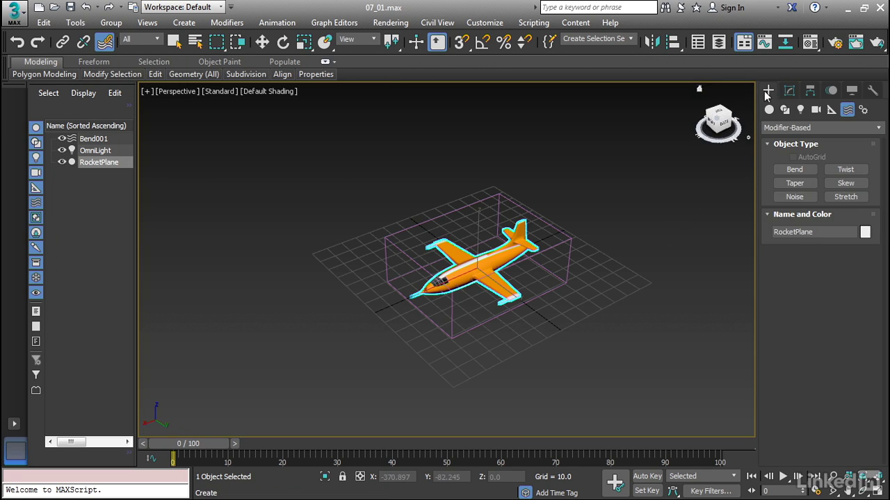
{"action": "left_click", "coordinate": [789, 92]}
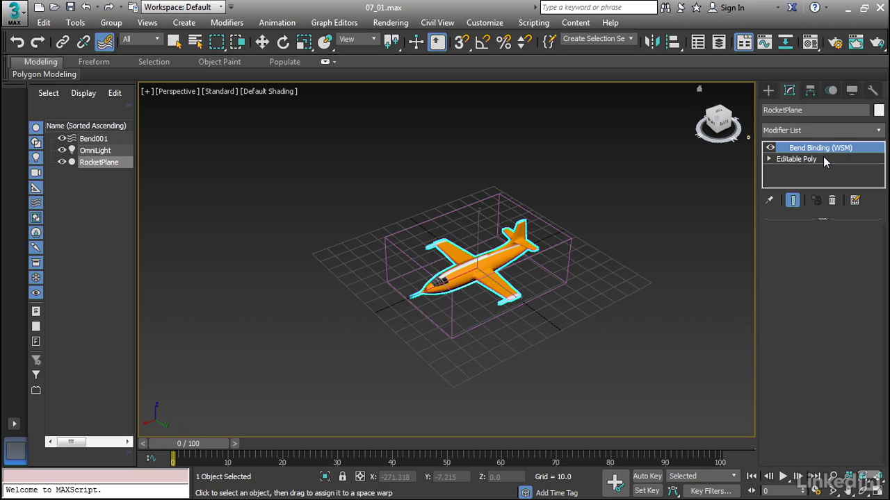
{"action": "left_click", "coordinate": [562, 255]}
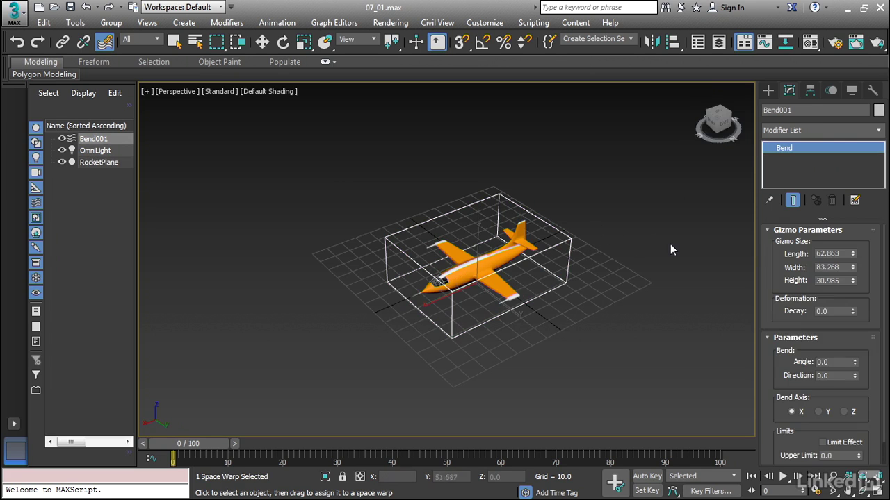
{"action": "left_click_drag", "start_coordinate": [855, 364], "coordinate": [873, 389]}
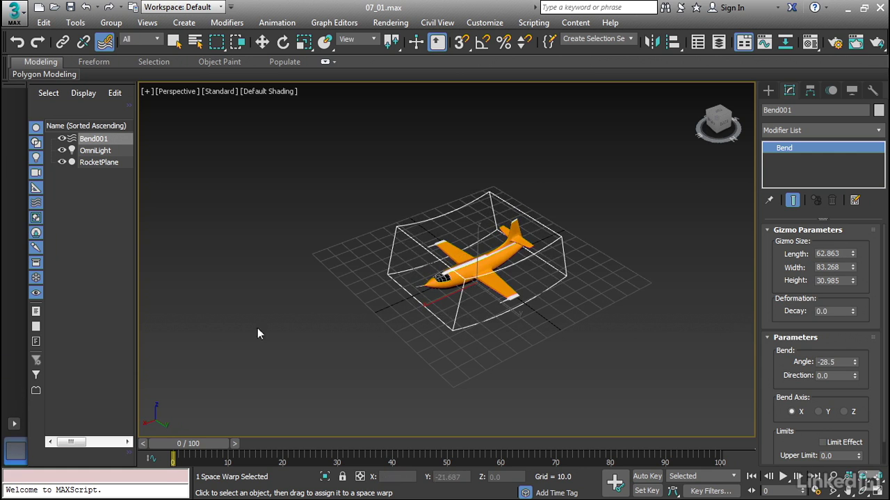
{"action": "middle_click_drag", "start_coordinate": [454, 382], "coordinate": [345, 316], "text": "alt"}
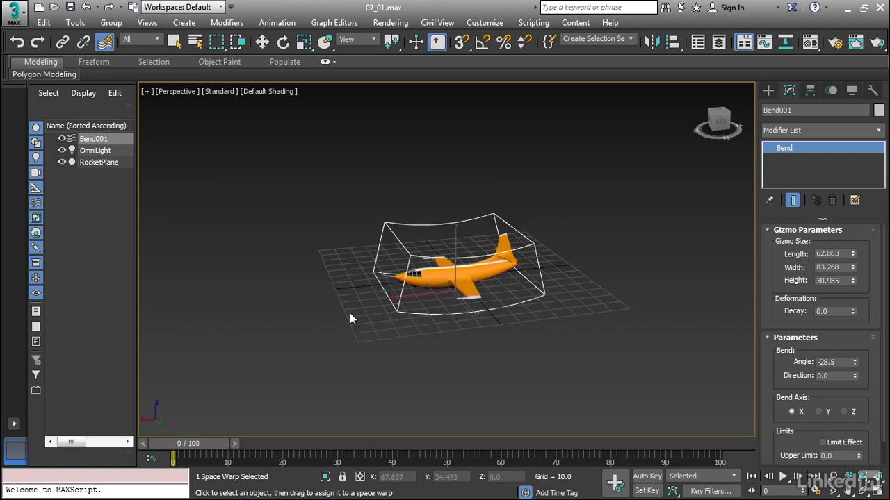
Slide the Bend space warp along X over the plane, and shift the RocketPlane along X to about -0.9.
{"action": "left_click", "coordinate": [419, 197]}
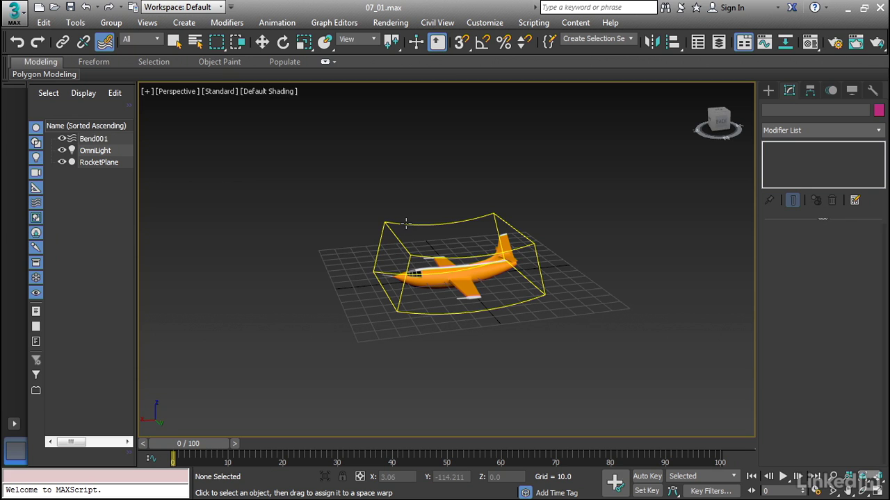
{"action": "left_click", "coordinate": [407, 225]}
{"action": "key", "text": "w"}
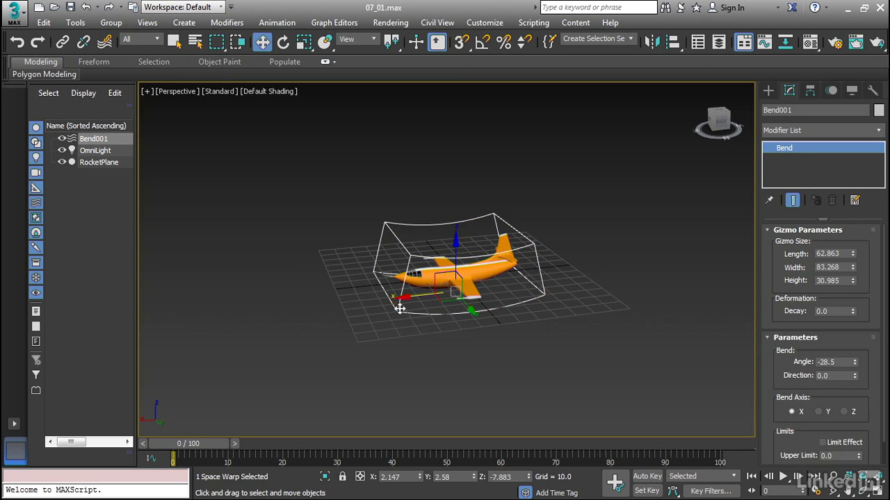
{"action": "left_click_drag", "start_coordinate": [408, 298], "coordinate": [422, 315]}
{"action": "left_click", "coordinate": [409, 278]}
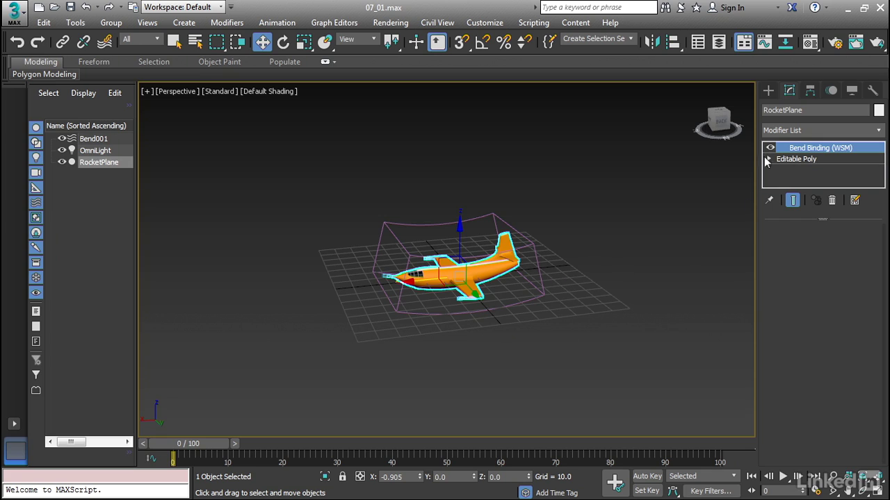
Remove the Bend Binding from the RocketPlane and delete the Bend space warp.
{"action": "left_click", "coordinate": [833, 202]}
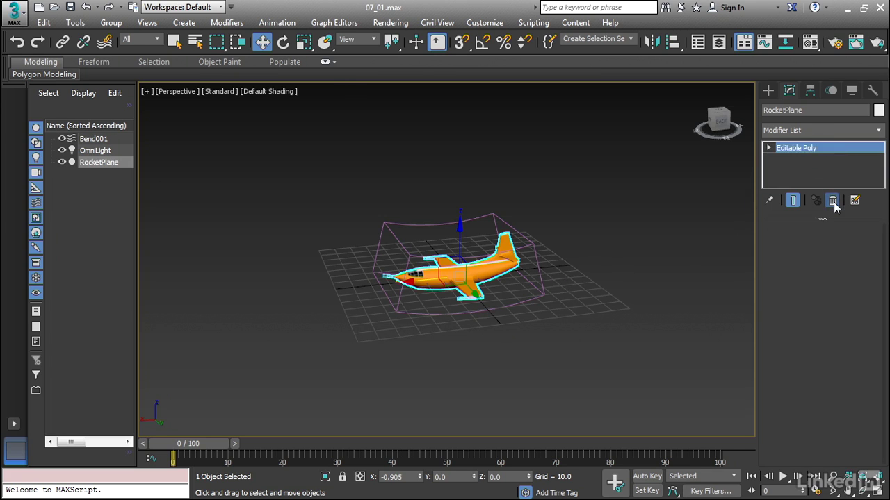
{"action": "left_click", "coordinate": [585, 218]}
{"action": "left_click", "coordinate": [465, 231]}
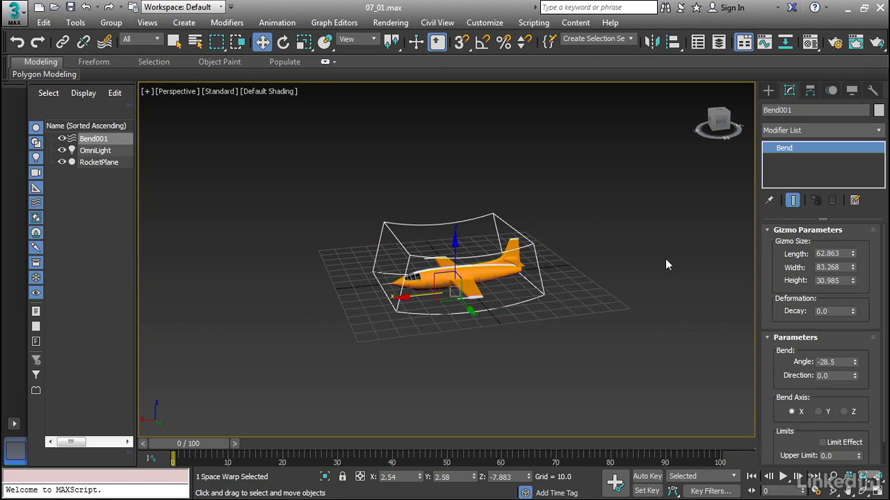
{"action": "key", "text": "Delete"}
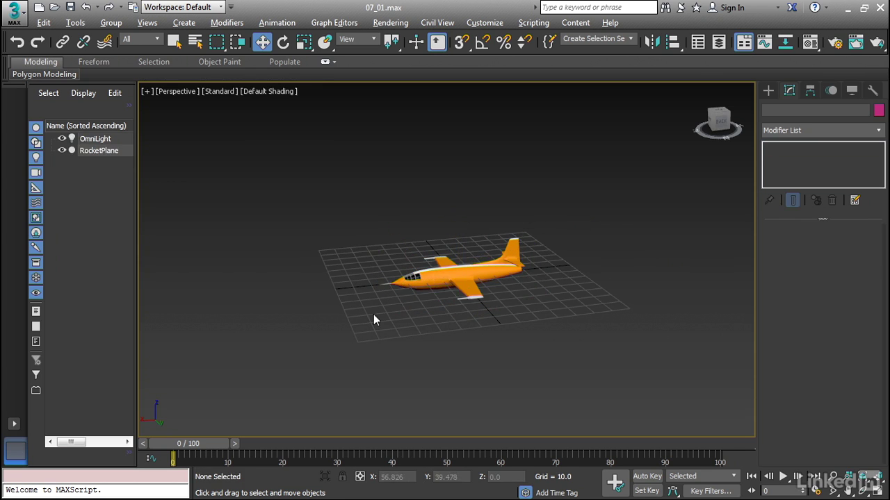
Create a Geometric/Deformable FFD(Box) space warp around the plane, about 81.5 long, 95.7 wide and 23.9 high.
{"action": "middle_click_drag", "start_coordinate": [373, 318], "coordinate": [444, 252], "text": "alt"}
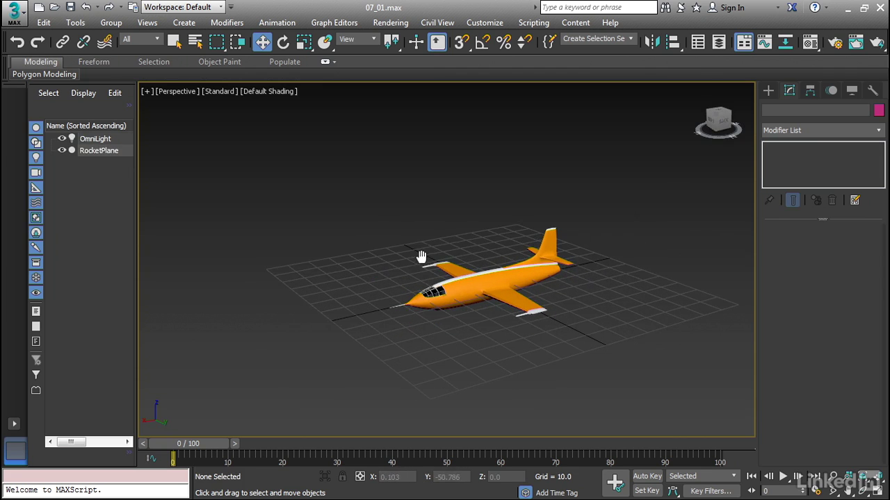
{"action": "left_click", "coordinate": [767, 92]}
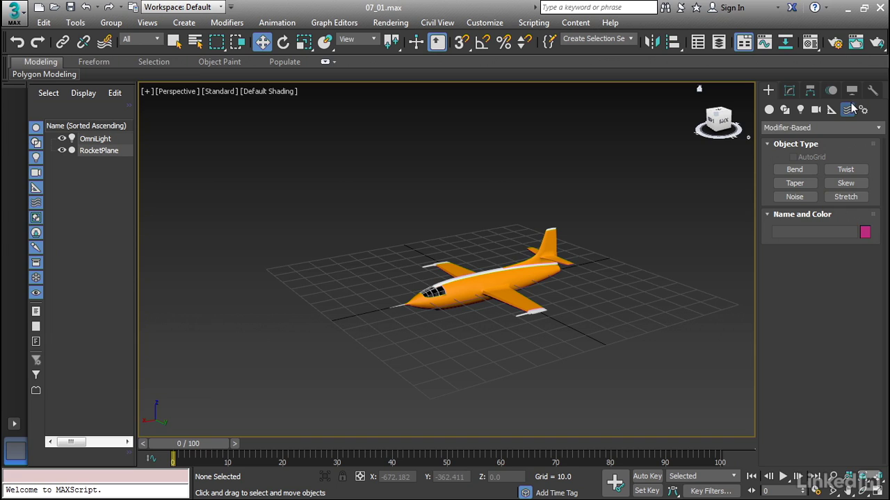
{"action": "left_click", "coordinate": [792, 129]}
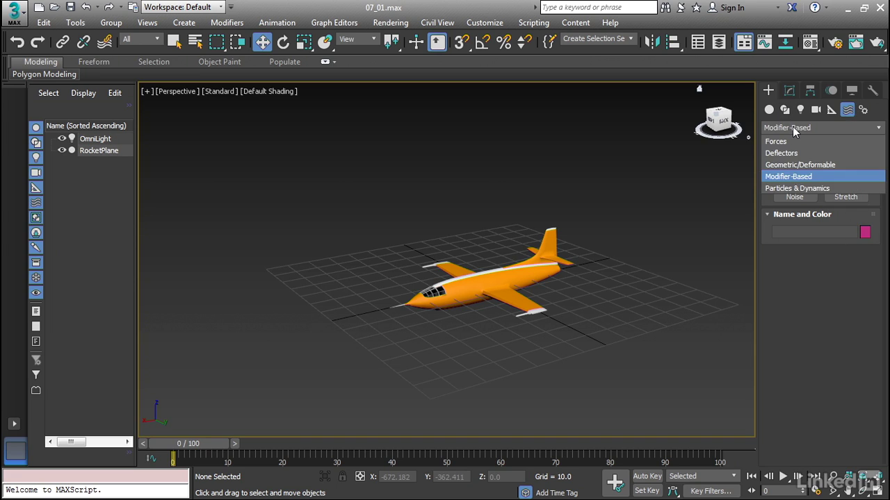
{"action": "left_click", "coordinate": [785, 165]}
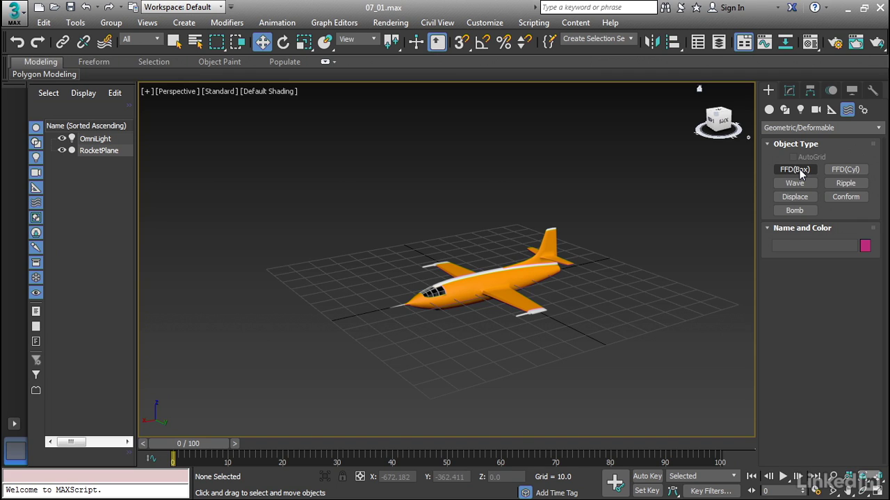
{"action": "left_click", "coordinate": [795, 169]}
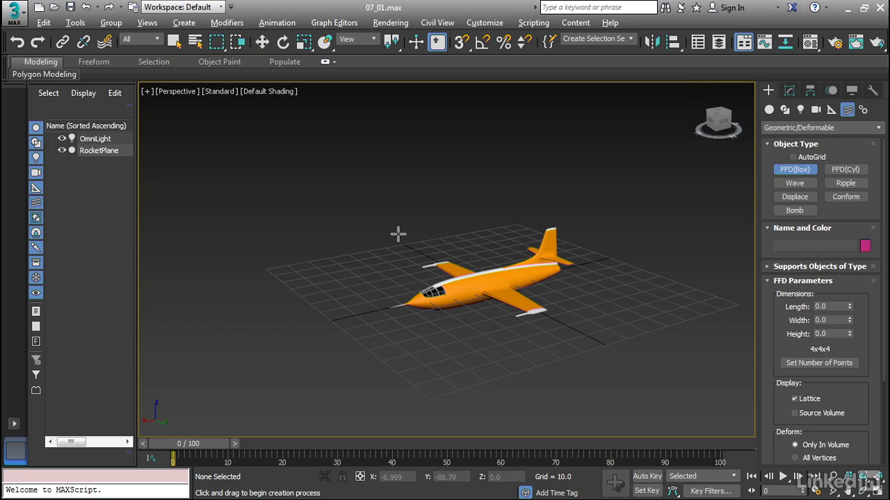
{"action": "scroll", "coordinate": [400, 239], "scroll_direction": "up", "scroll_amount": 3}
{"action": "scroll", "coordinate": [405, 246], "scroll_direction": "down", "scroll_amount": 2}
{"action": "middle_click_drag", "start_coordinate": [521, 296], "coordinate": [487, 215]}
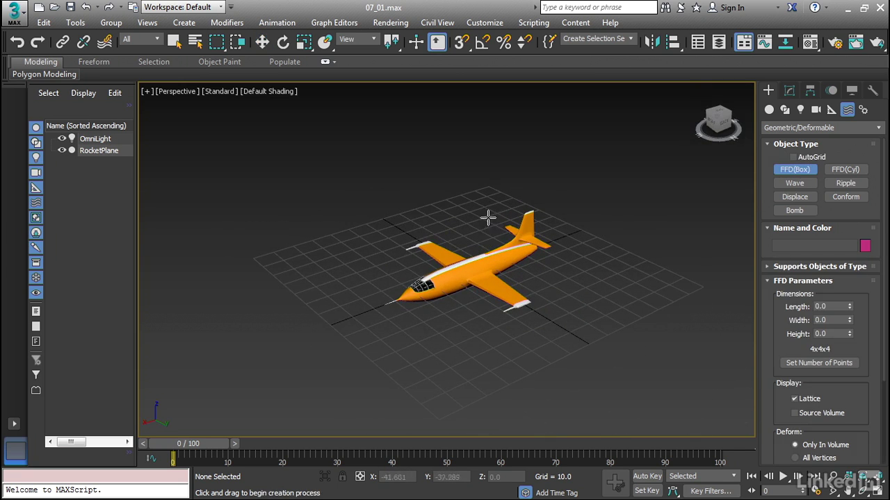
{"action": "left_click_drag", "start_coordinate": [484, 216], "coordinate": [426, 360]}
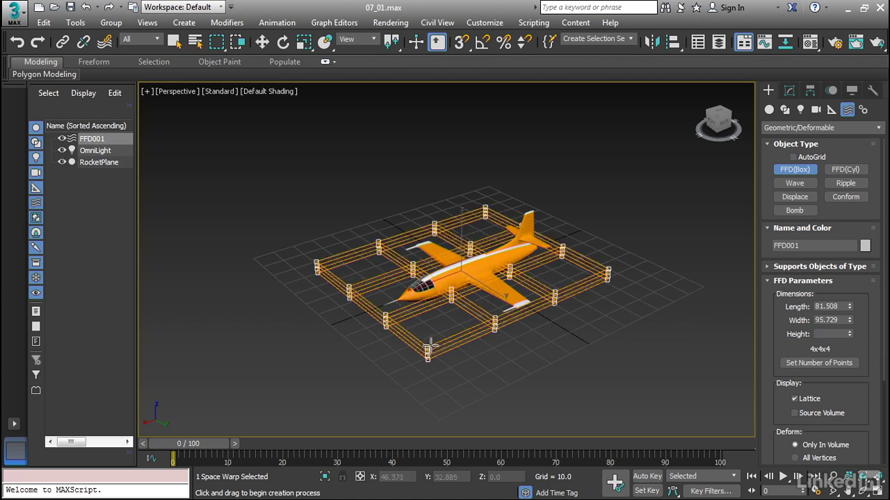
{"action": "left_click", "coordinate": [418, 288]}
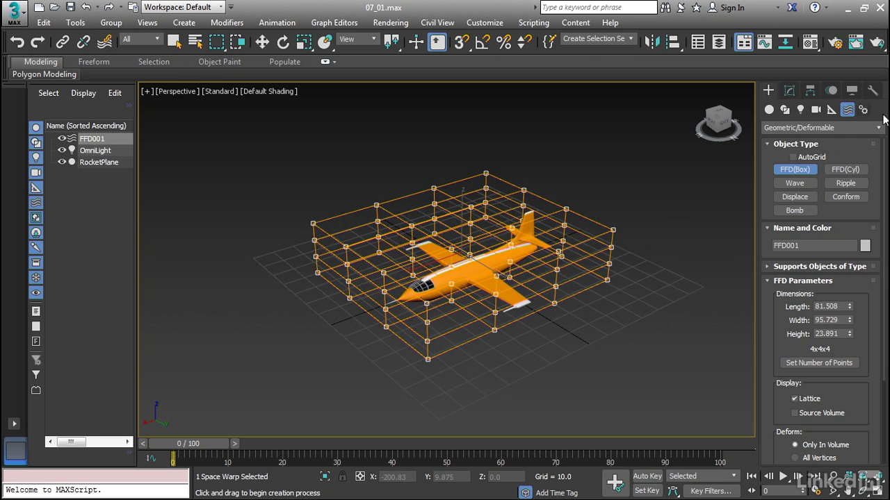
Set the FFD box's number of control points to 3 in length, width and height.
{"action": "left_click", "coordinate": [789, 91]}
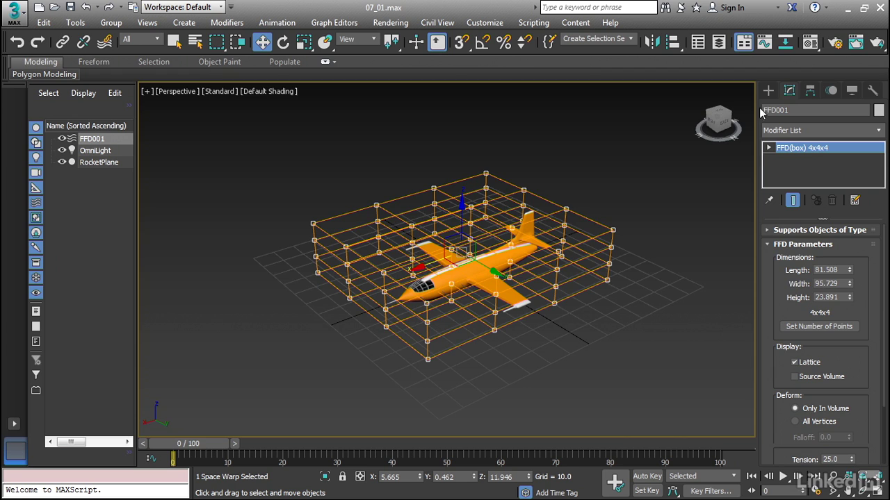
{"action": "middle_click_drag", "start_coordinate": [615, 266], "coordinate": [579, 295], "text": "alt"}
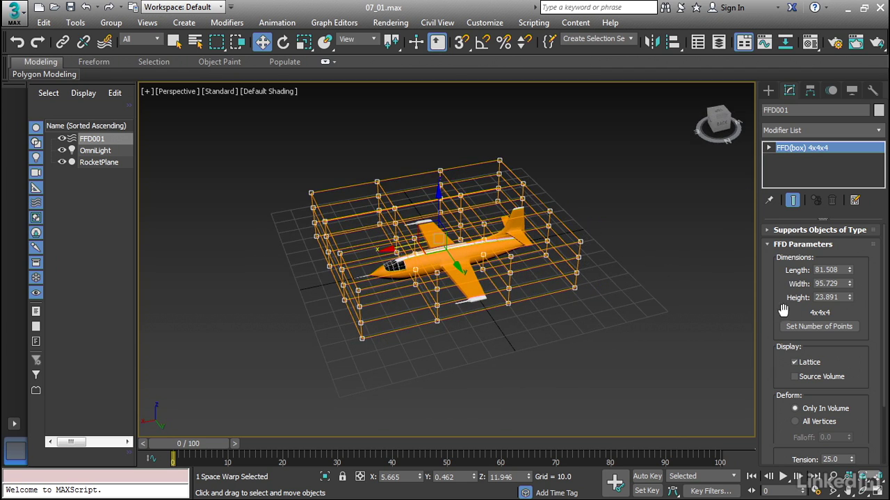
{"action": "left_click", "coordinate": [810, 328]}
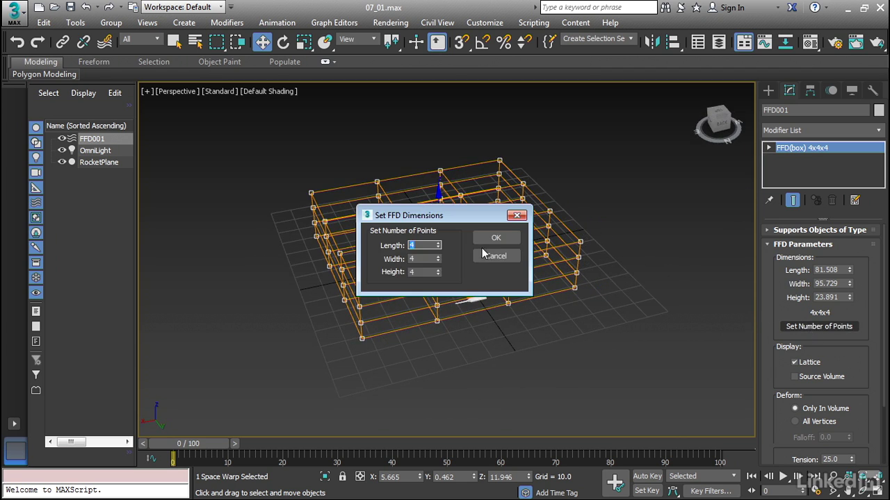
{"action": "left_click_drag", "start_coordinate": [456, 209], "coordinate": [637, 200]}
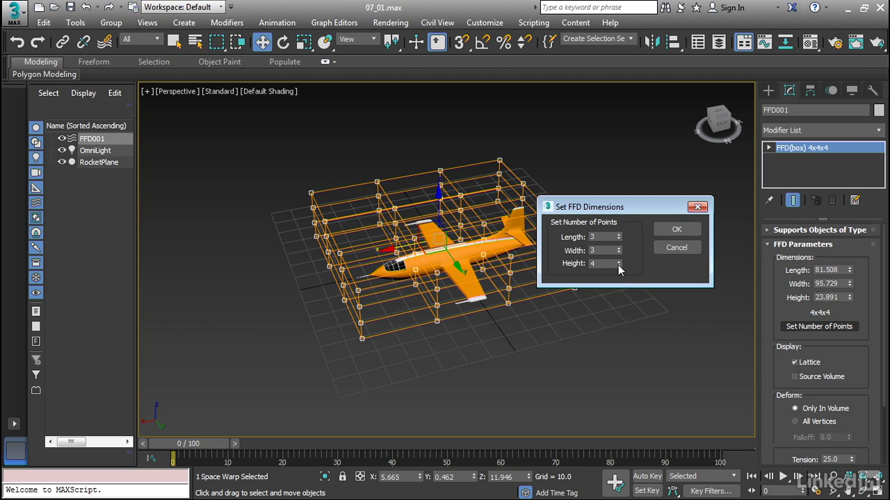
{"action": "left_click", "coordinate": [676, 230]}
Move the FFD box to X about 2.2 and Z about 6, and set its height to about 31.06 to enclose the plane.
{"action": "mouse_move", "coordinate": [568, 253]}
{"action": "middle_mouse_down", "text": "alt"}
{"action": "mouse_move", "coordinate": [614, 249]}
{"action": "mouse_move", "coordinate": [577, 256]}
{"action": "middle_mouse_up", "text": "alt"}
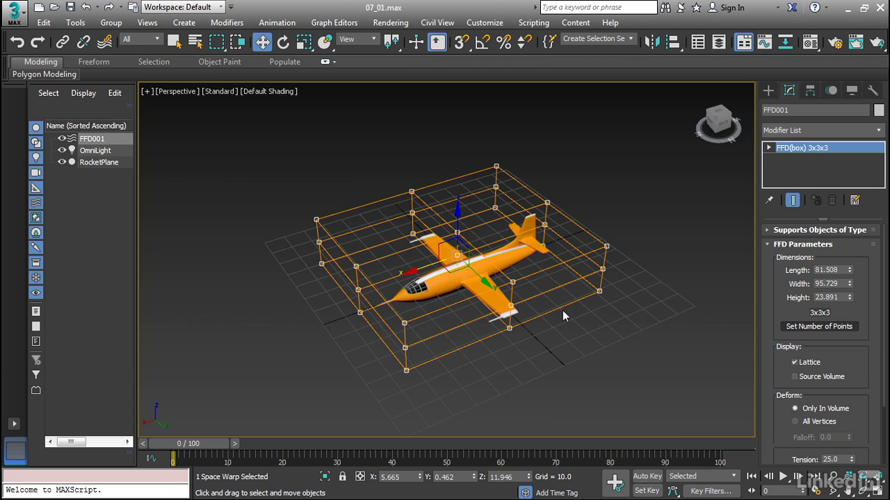
{"action": "middle_click_drag", "start_coordinate": [563, 310], "coordinate": [510, 320], "text": "alt"}
{"action": "left_click_drag", "start_coordinate": [431, 297], "coordinate": [439, 304]}
{"action": "middle_click_drag", "start_coordinate": [439, 304], "coordinate": [440, 214], "text": "alt"}
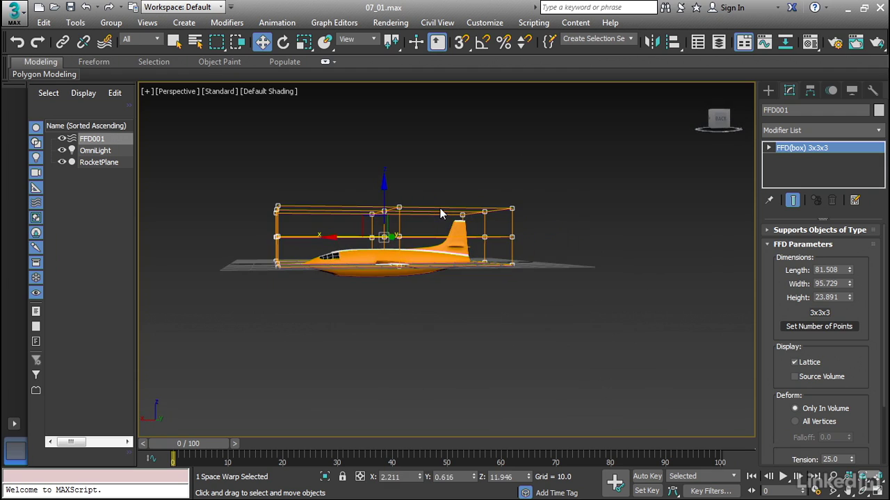
{"action": "left_click_drag", "start_coordinate": [384, 189], "coordinate": [385, 201]}
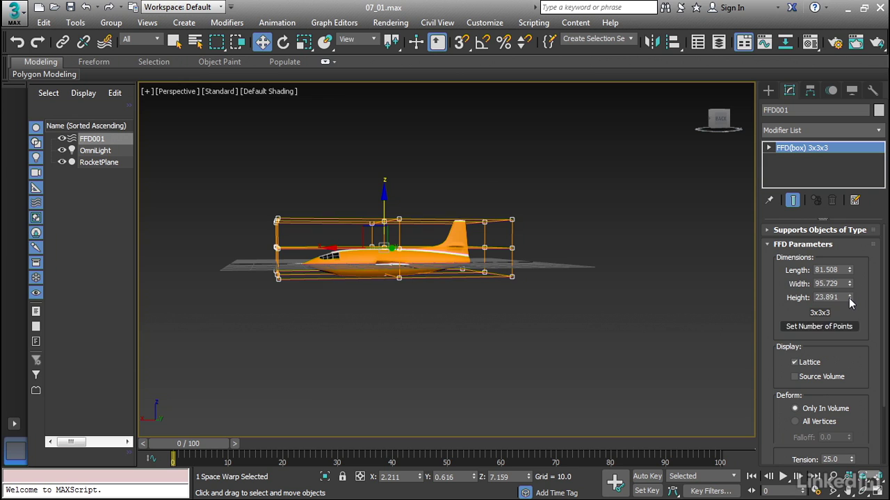
{"action": "left_click_drag", "start_coordinate": [849, 298], "coordinate": [849, 293]}
{"action": "left_click", "coordinate": [563, 177]}
{"action": "middle_click_drag", "start_coordinate": [563, 177], "coordinate": [617, 177], "text": "alt"}
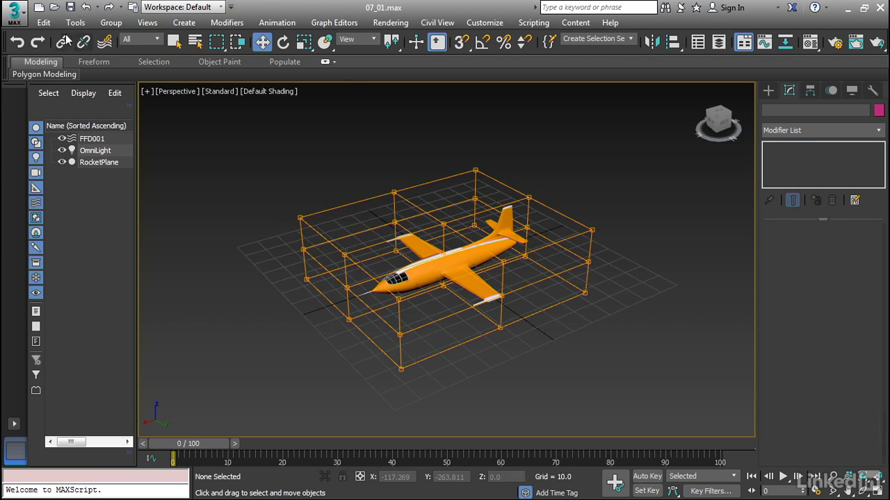
Bind the RocketPlane to the FFD space warp and enter the warp's Control Points level.
{"action": "left_click", "coordinate": [102, 43]}
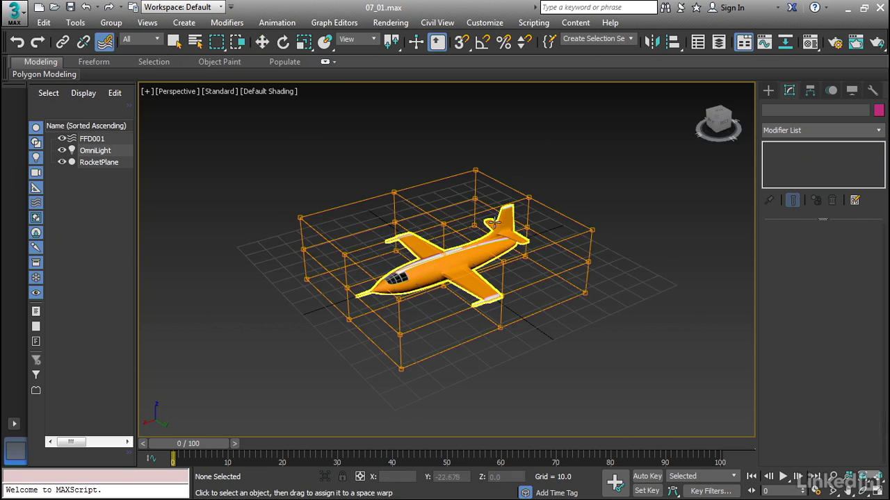
{"action": "left_click_drag", "start_coordinate": [494, 223], "coordinate": [577, 228]}
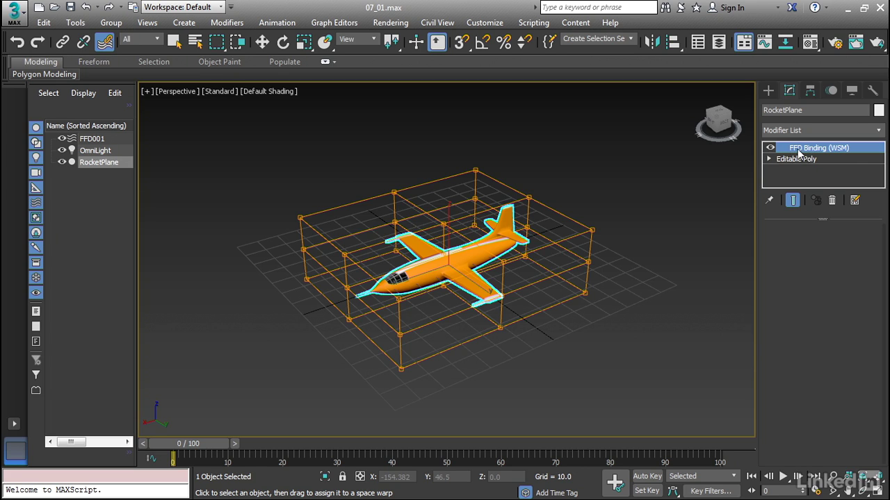
{"action": "left_click", "coordinate": [594, 234]}
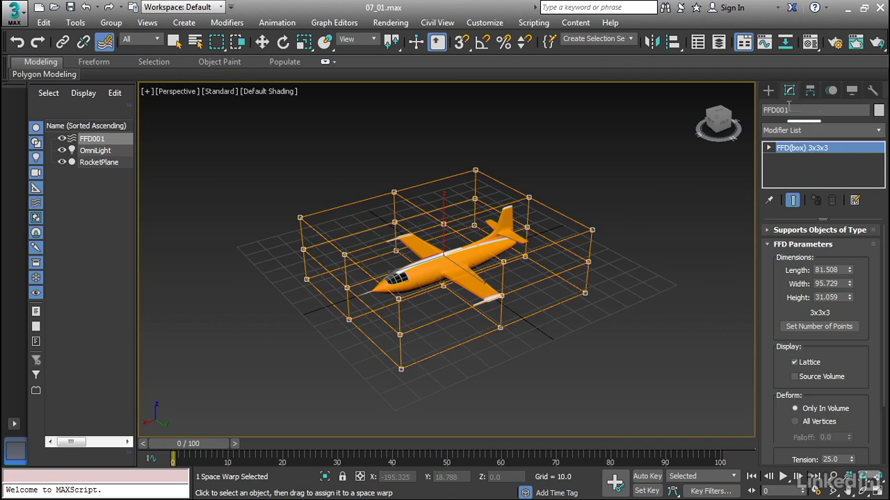
{"action": "left_click", "coordinate": [767, 150]}
{"action": "left_click", "coordinate": [794, 160]}
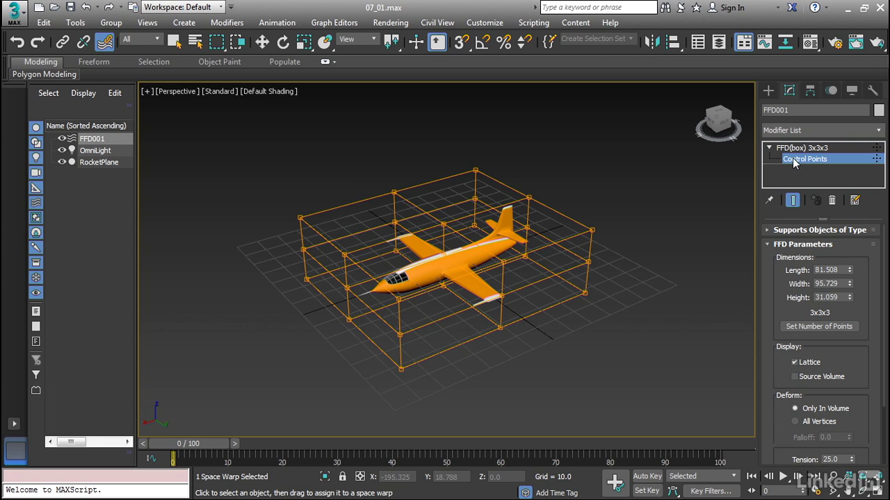
Pull the FFD lattice's middle control points beside both wing tips outward along Y to stretch the wings.
{"action": "key", "text": "q"}
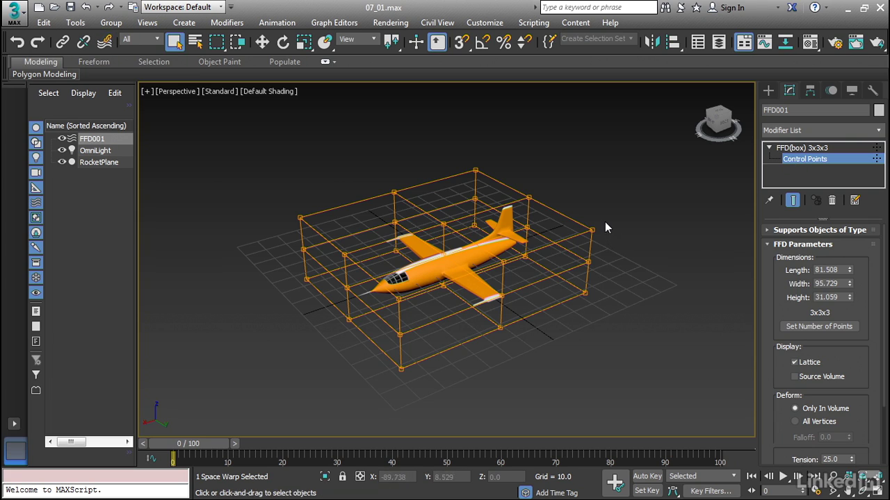
{"action": "left_click", "coordinate": [592, 235]}
{"action": "key", "text": "w"}
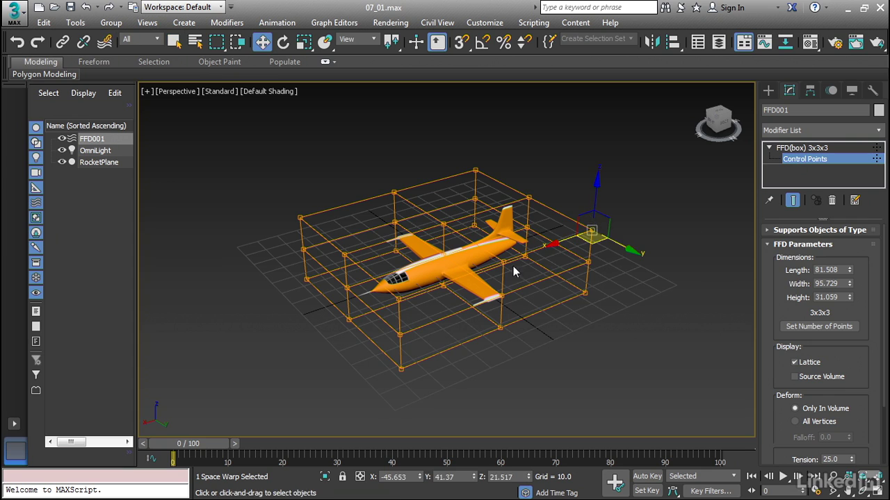
{"action": "left_click", "coordinate": [498, 296]}
{"action": "middle_click_drag", "start_coordinate": [497, 296], "coordinate": [517, 366], "text": "alt"}
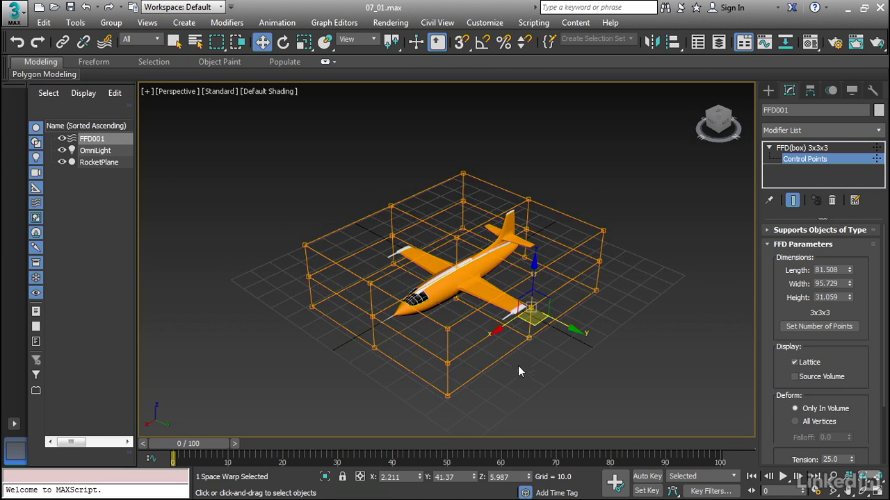
{"action": "mouse_move", "coordinate": [546, 307]}
{"action": "left_mouse_down"}
{"action": "mouse_move", "coordinate": [586, 317]}
{"action": "mouse_move", "coordinate": [557, 308]}
{"action": "left_mouse_up"}
{"action": "mouse_move", "coordinate": [390, 249]}
{"action": "left_mouse_down"}
{"action": "mouse_move", "coordinate": [387, 223]}
{"action": "mouse_move", "coordinate": [378, 252]}
{"action": "left_mouse_up"}
Raise the two upper control points above the fuselage centre and tail slightly along Z to heighten the tail fin.
{"action": "middle_click_drag", "start_coordinate": [377, 253], "coordinate": [385, 164], "text": "alt"}
{"action": "key", "text": "ctrl+z"}
{"action": "mouse_move", "coordinate": [385, 165]}
{"action": "left_mouse_down"}
{"action": "mouse_move", "coordinate": [385, 149]}
{"action": "mouse_move", "coordinate": [385, 163]}
{"action": "left_mouse_up"}
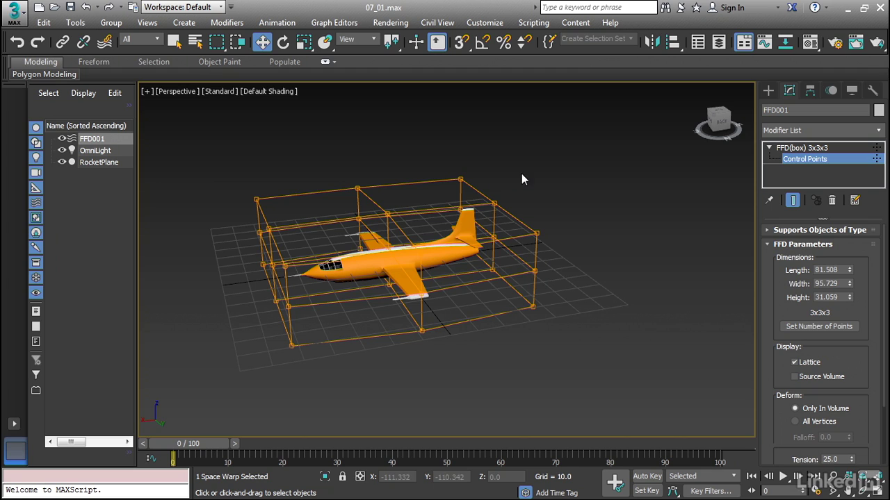
{"action": "left_click_drag", "start_coordinate": [516, 184], "coordinate": [483, 216]}
{"action": "left_click", "coordinate": [442, 208]}
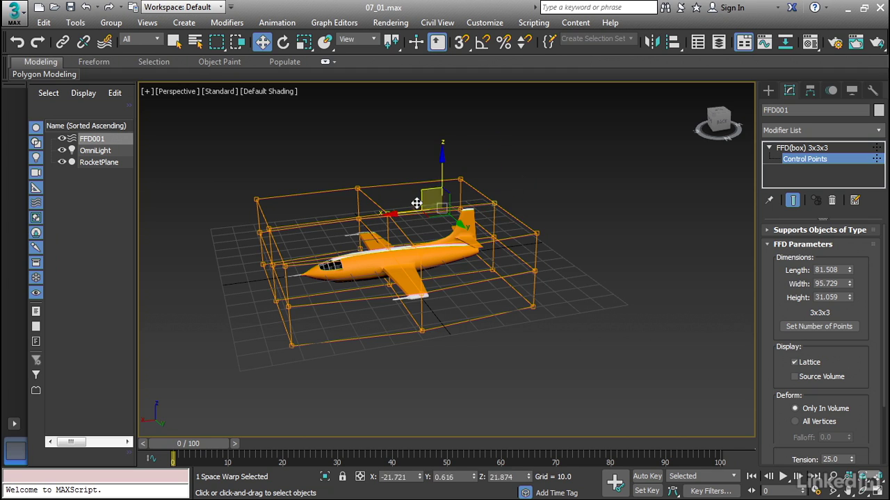
{"action": "mouse_move", "coordinate": [445, 149]}
{"action": "left_mouse_down"}
{"action": "mouse_move", "coordinate": [449, 123]}
{"action": "mouse_move", "coordinate": [446, 154]}
{"action": "mouse_move", "coordinate": [448, 145]}
{"action": "left_mouse_up"}
Pull the control points at the nose end slightly forward along X, and leave the Control Points level.
{"action": "left_click_drag", "start_coordinate": [319, 397], "coordinate": [319, 396]}
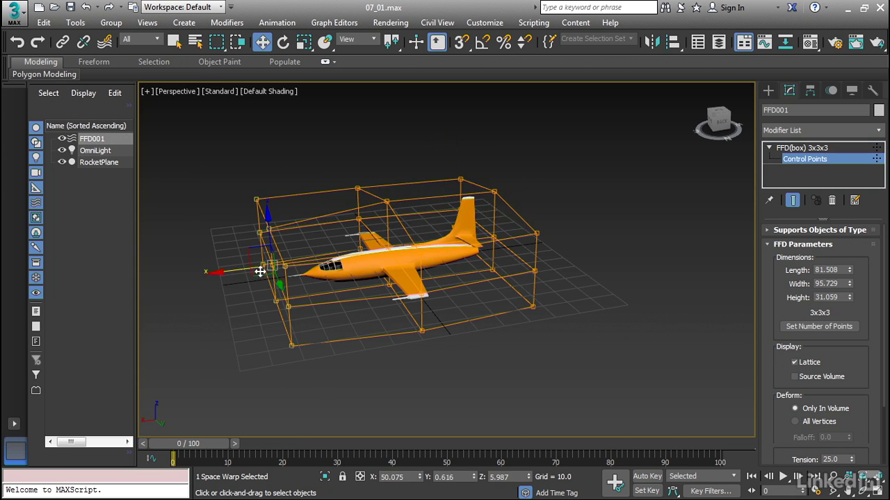
{"action": "mouse_move", "coordinate": [221, 272]}
{"action": "left_mouse_down"}
{"action": "mouse_move", "coordinate": [205, 274]}
{"action": "mouse_move", "coordinate": [218, 271]}
{"action": "left_mouse_up"}
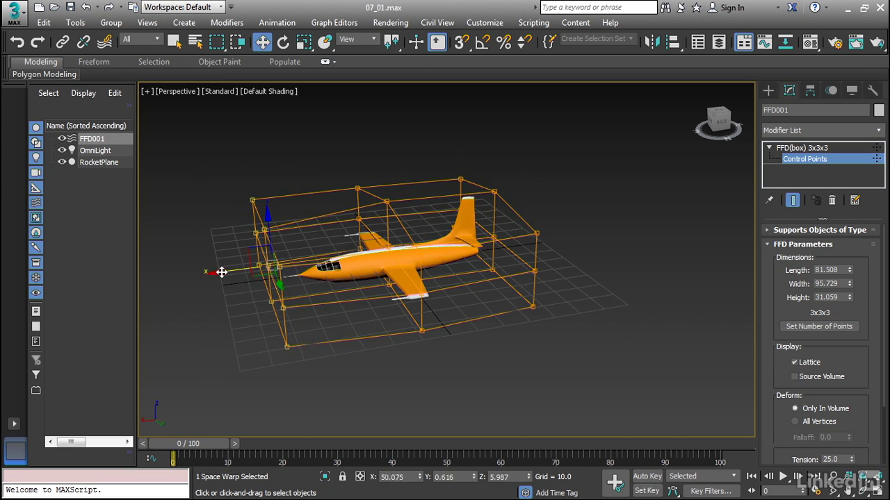
{"action": "middle_click_drag", "start_coordinate": [261, 314], "coordinate": [588, 317], "text": "alt"}
{"action": "left_click", "coordinate": [590, 322]}
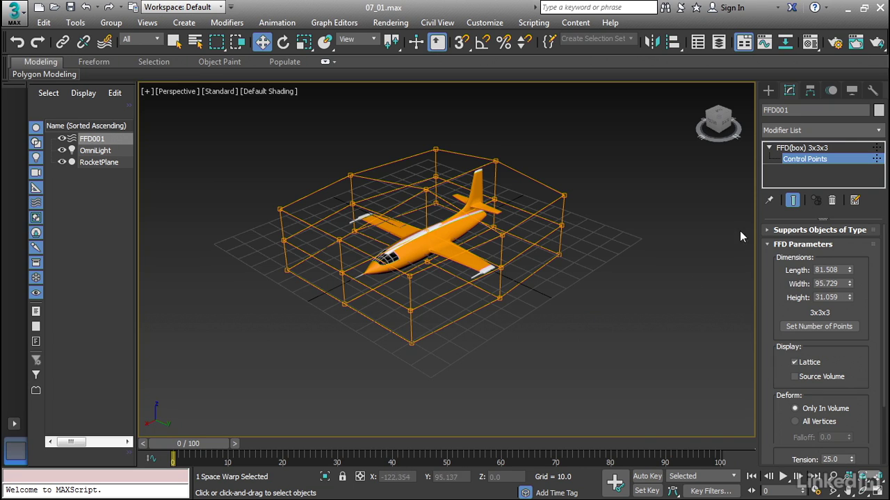
{"action": "left_click", "coordinate": [769, 148]}
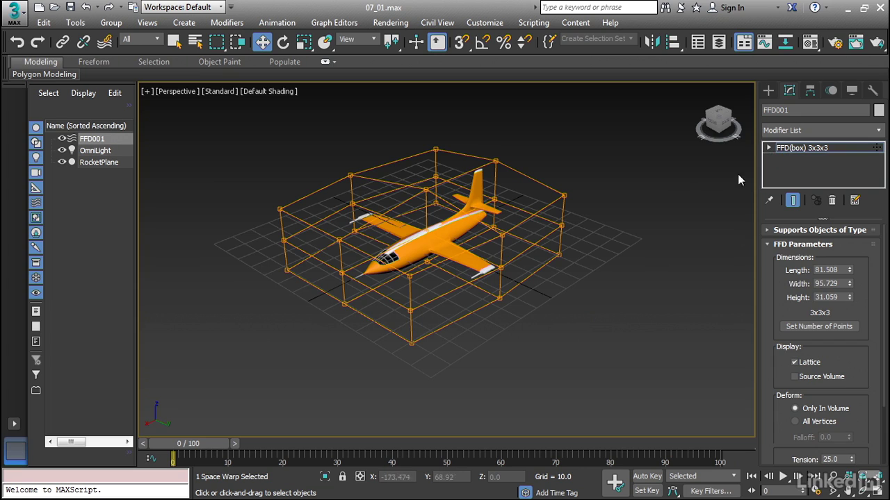
{"action": "left_click", "coordinate": [790, 148]}
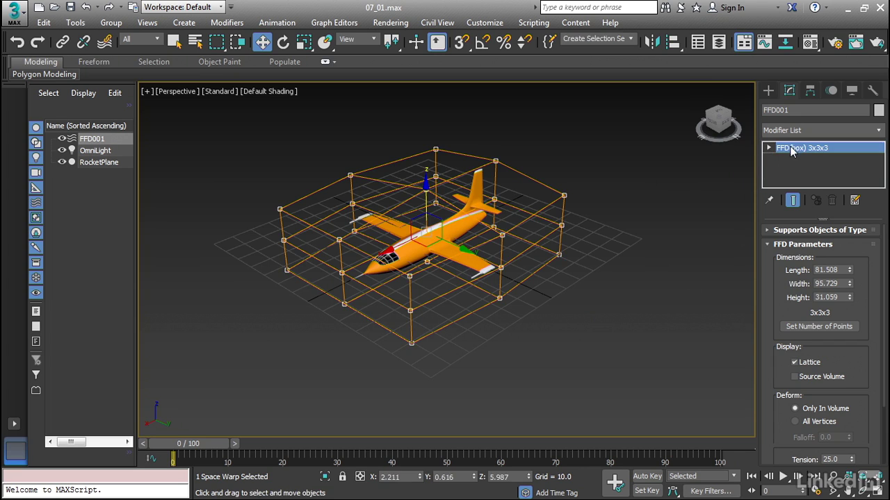
{"action": "left_click", "coordinate": [645, 151]}
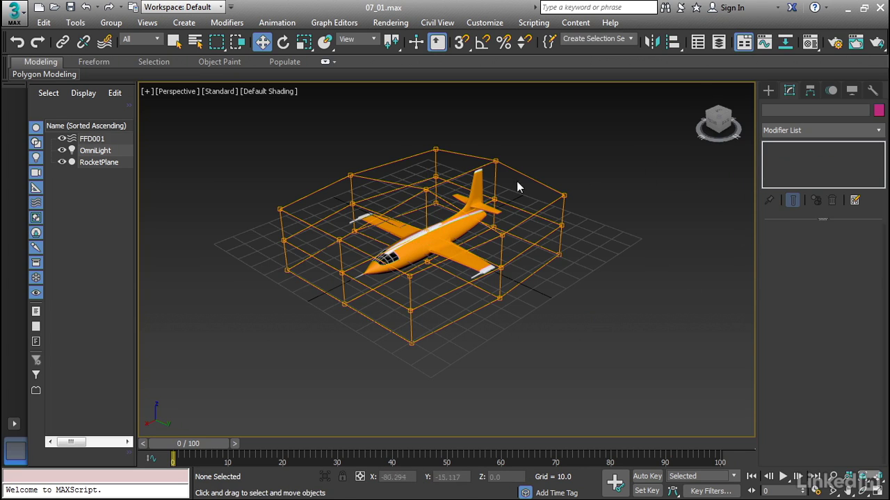
Slide the RocketPlane along X through the FFD lattice, leaving it at about -1.9.
{"action": "left_click", "coordinate": [475, 184]}
{"action": "left_click_drag", "start_coordinate": [393, 261], "coordinate": [395, 301]}
{"action": "middle_click_drag", "start_coordinate": [396, 302], "coordinate": [357, 282], "text": "alt"}
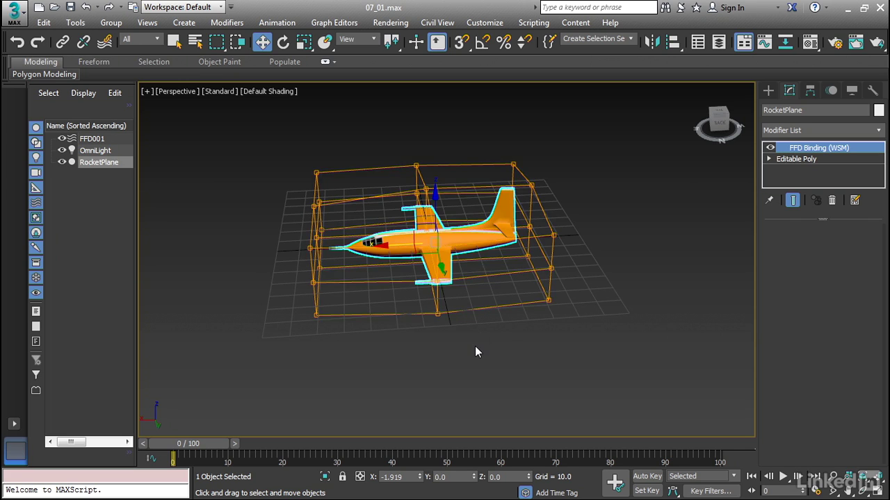
Slide the RocketPlane slightly along X within the FFD lattice, leaving it at about -1.85, and deselect it.
{"action": "middle_click_drag", "start_coordinate": [435, 293], "coordinate": [429, 292], "text": "alt"}
{"action": "left_click_drag", "start_coordinate": [386, 245], "coordinate": [384, 274]}
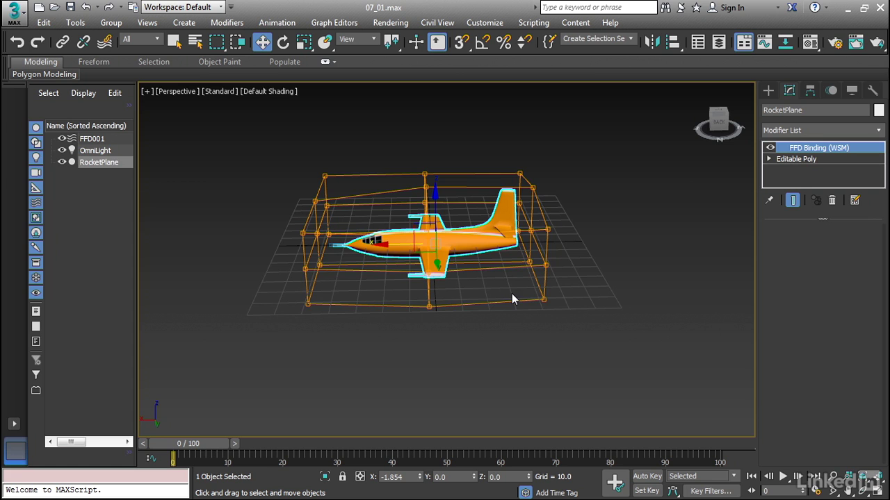
{"action": "middle_click_drag", "start_coordinate": [528, 292], "coordinate": [456, 351], "text": "alt"}
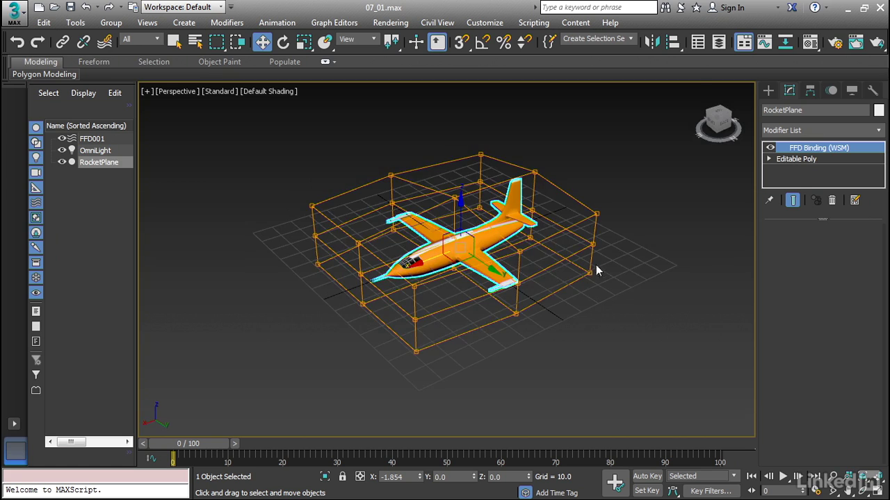
{"action": "left_click", "coordinate": [705, 185]}
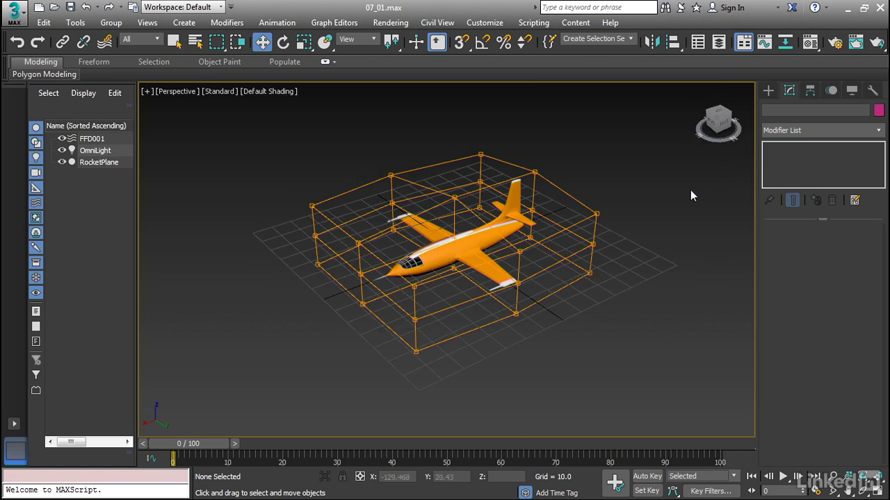
Collapse all modifiers in the RocketPlane's stack, accept the warning, and deselect the plane.
{"action": "left_click", "coordinate": [507, 202]}
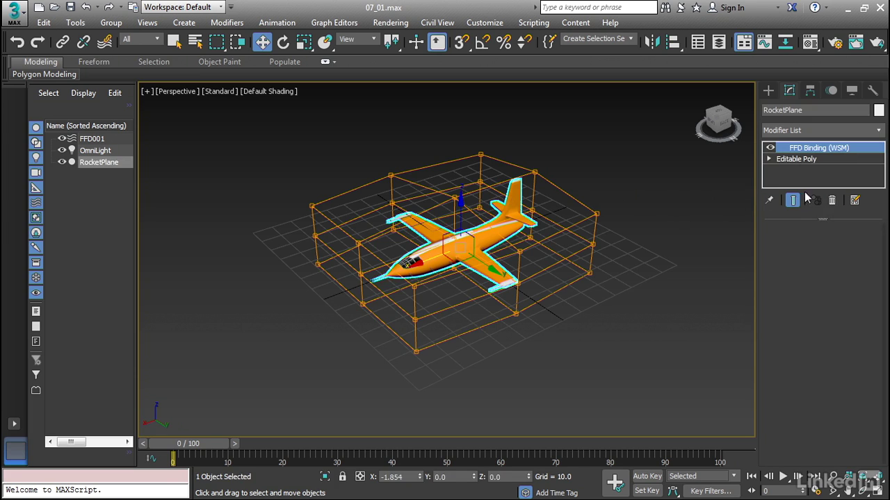
{"action": "right_click", "coordinate": [810, 148]}
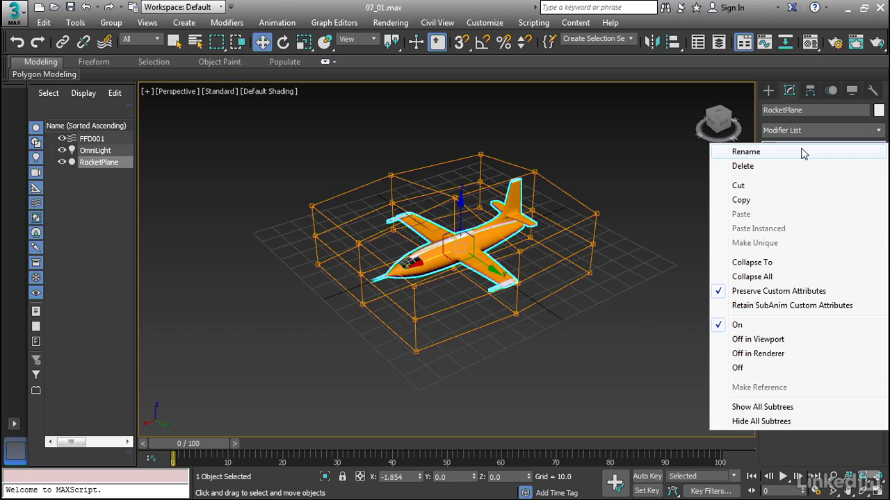
{"action": "left_click", "coordinate": [758, 278]}
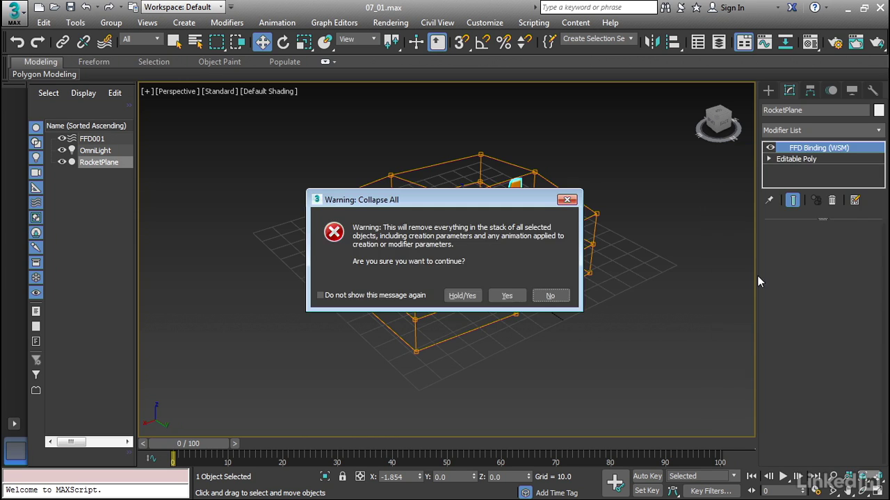
{"action": "left_click", "coordinate": [507, 296]}
{"action": "left_click", "coordinate": [570, 302]}
{"action": "scroll", "coordinate": [570, 306], "scroll_direction": "up", "scroll_amount": 2}
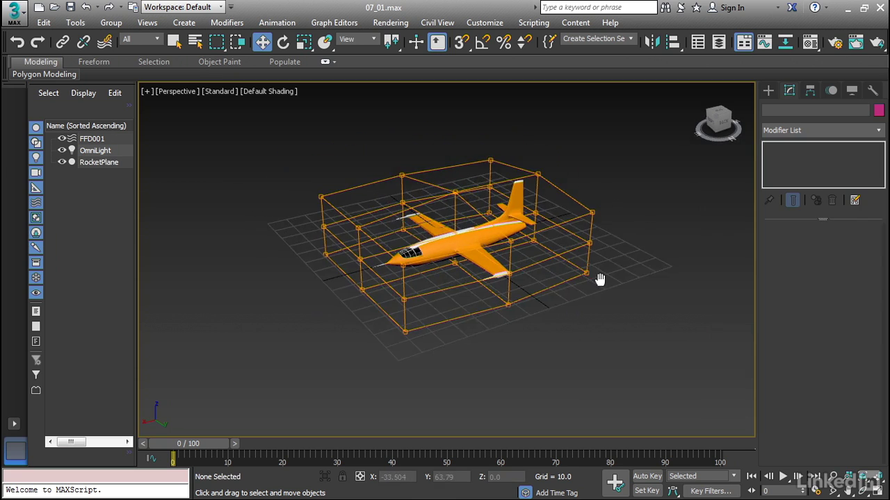
Delete the FFD001 space warp from the scene, leaving the RocketPlane selected.
{"action": "middle_click_drag", "start_coordinate": [570, 307], "coordinate": [607, 284]}
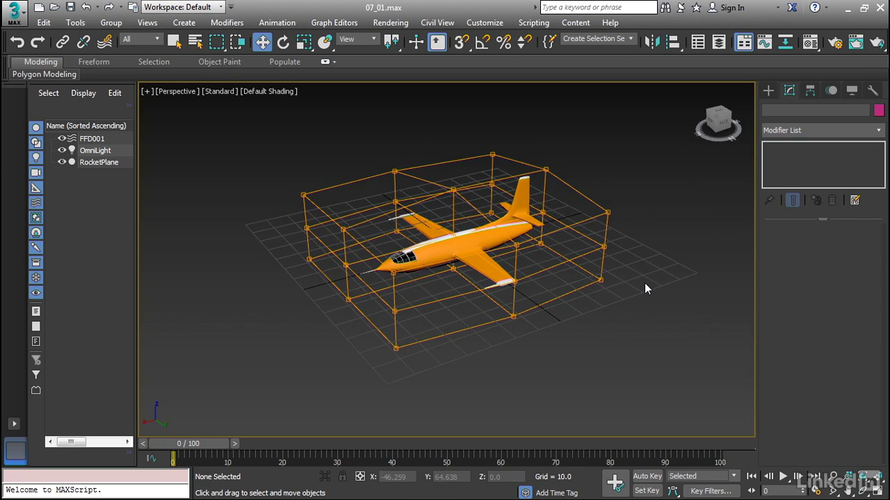
{"action": "left_click_drag", "start_coordinate": [598, 161], "coordinate": [566, 192]}
{"action": "left_click", "coordinate": [577, 192]}
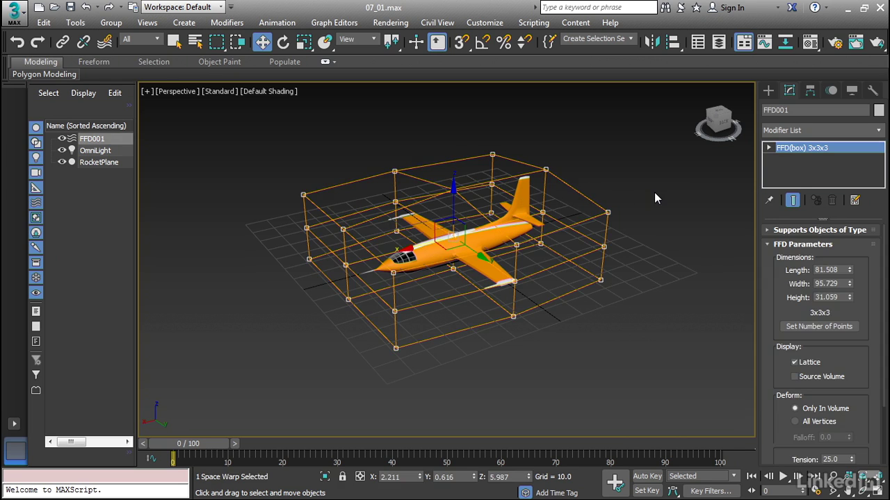
{"action": "key", "text": "Delete"}
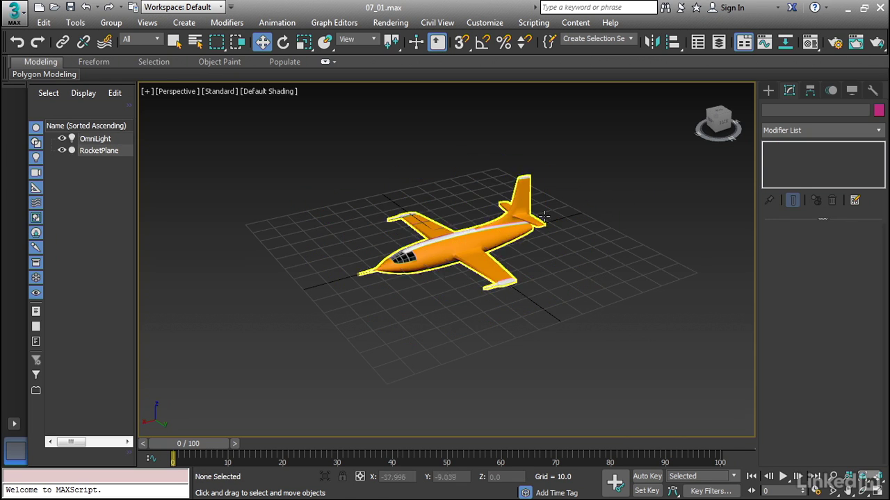
{"action": "left_click", "coordinate": [448, 254]}
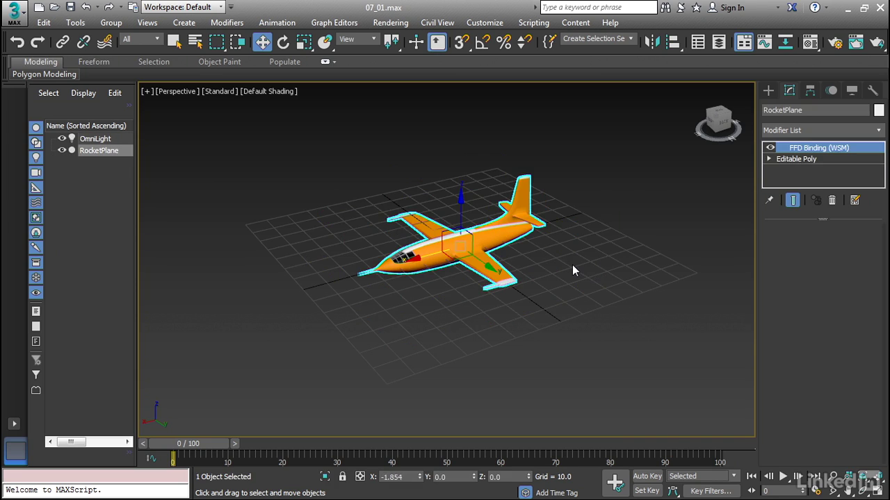
Create a Bomb space warp on the grid beside the plane's nose.
{"action": "left_click", "coordinate": [768, 91]}
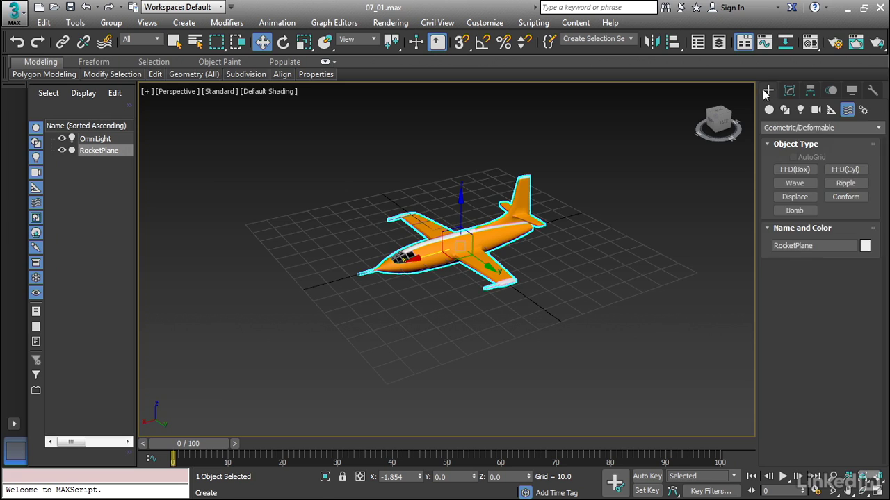
{"action": "left_click", "coordinate": [794, 210]}
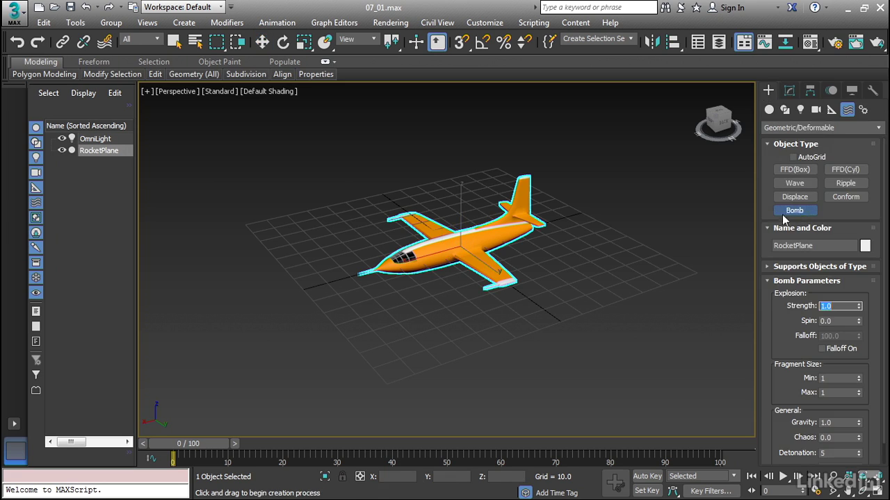
{"action": "left_click", "coordinate": [367, 307]}
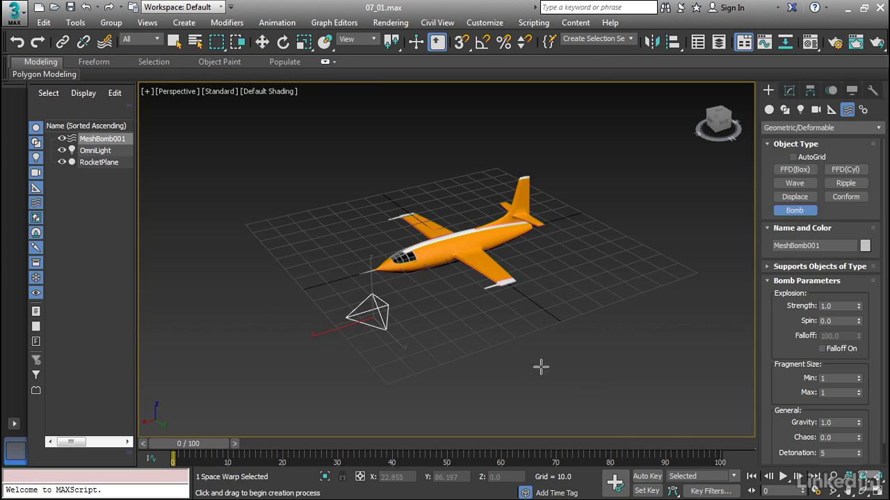
{"action": "middle_click_drag", "start_coordinate": [526, 357], "coordinate": [510, 361], "text": "alt"}
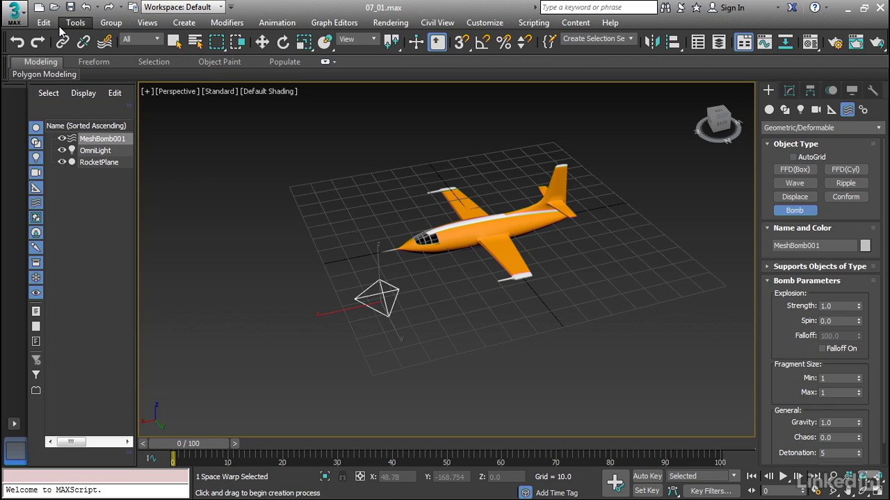
Bind the RocketPlane to the bomb space warp and display the plane's modifier stack.
{"action": "left_click", "coordinate": [105, 42]}
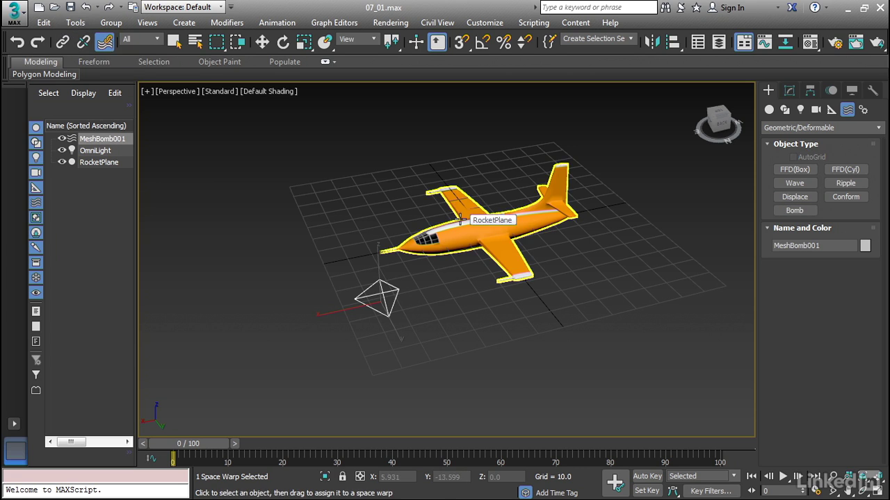
{"action": "left_click_drag", "start_coordinate": [460, 219], "coordinate": [396, 292]}
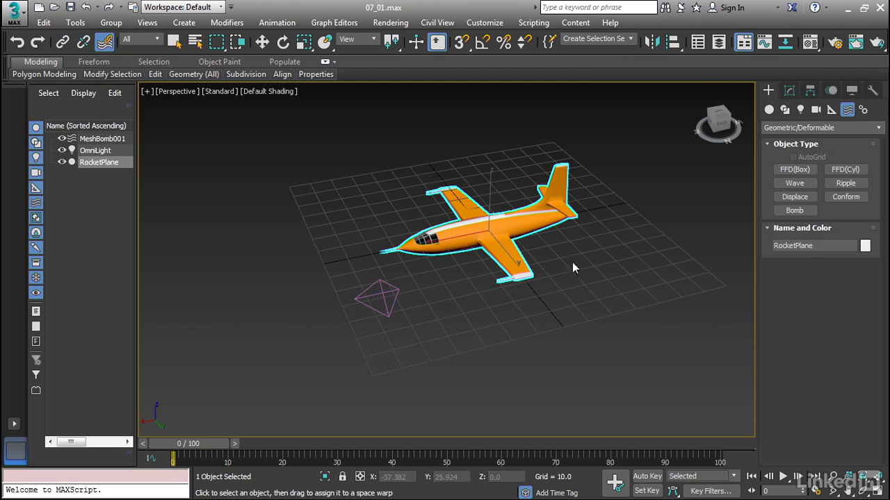
{"action": "left_click", "coordinate": [789, 91]}
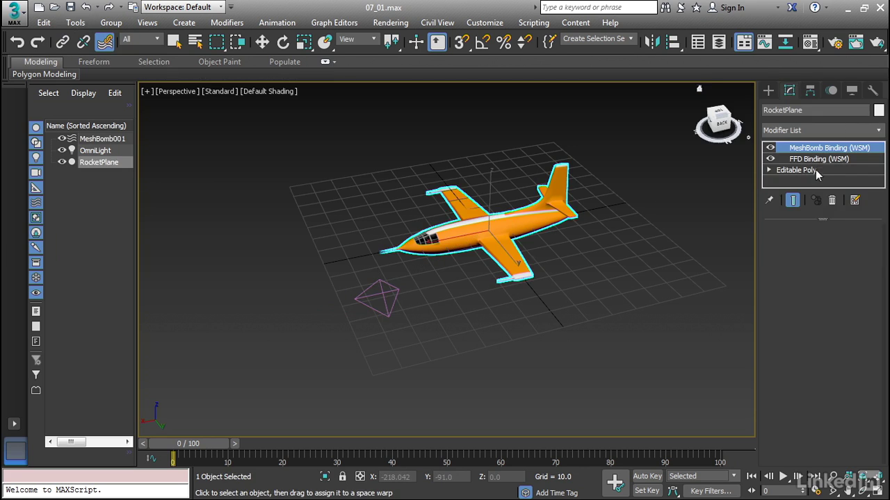
Select the bomb warp and move the timeline to frame 21 to preview the explosion.
{"action": "left_click", "coordinate": [373, 297]}
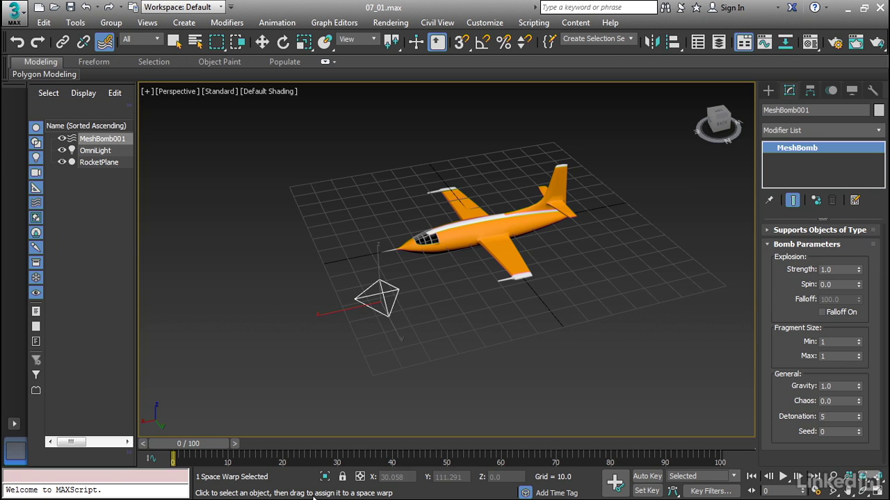
{"action": "left_click_drag", "start_coordinate": [193, 447], "coordinate": [299, 456]}
{"action": "left_click", "coordinate": [105, 42]}
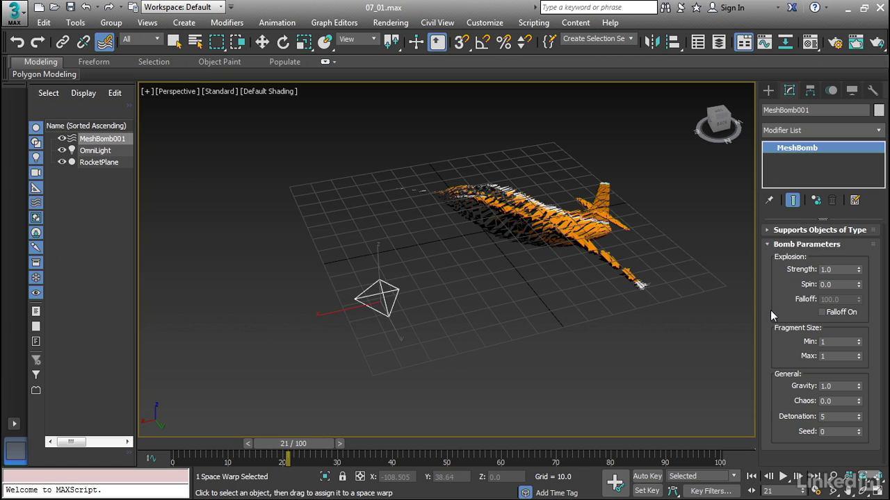
Set the bomb's gravity to 0.78, strength to 0.84 and spin to 0.71, with fragment size minimum 20 and maximum 17.
{"action": "left_click", "coordinate": [859, 384]}
{"action": "left_click_drag", "start_coordinate": [859, 388], "coordinate": [858, 400]}
{"action": "left_click_drag", "start_coordinate": [860, 269], "coordinate": [855, 234]}
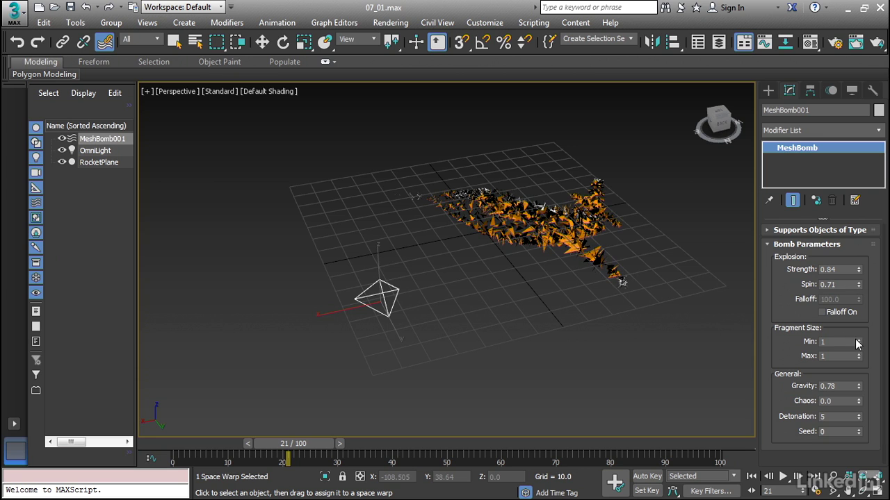
{"action": "mouse_move", "coordinate": [861, 344]}
{"action": "left_mouse_down"}
{"action": "mouse_move", "coordinate": [859, 335]}
{"action": "mouse_move", "coordinate": [859, 354]}
{"action": "mouse_move", "coordinate": [858, 336]}
{"action": "left_mouse_up"}
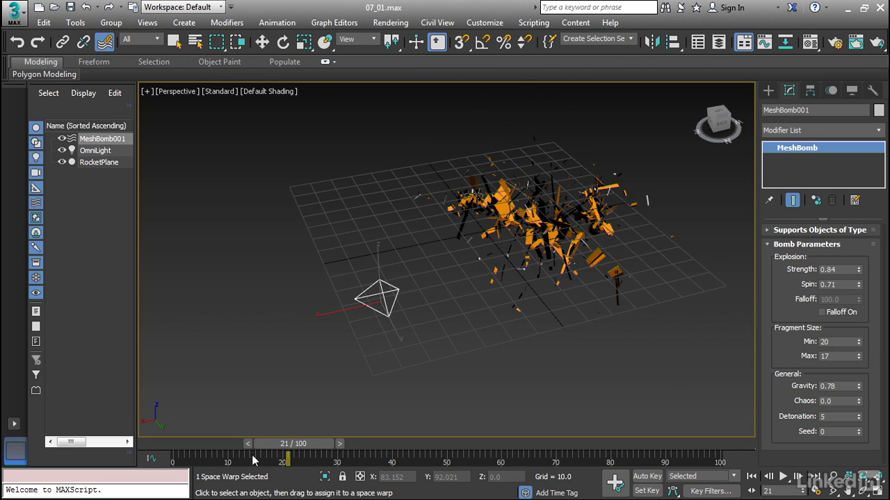
Advance the timeline to frame 52 to examine how the fragments scatter, and deselect the bomb warp.
{"action": "left_click_drag", "start_coordinate": [313, 446], "coordinate": [479, 443]}
{"action": "left_click", "coordinate": [504, 237]}
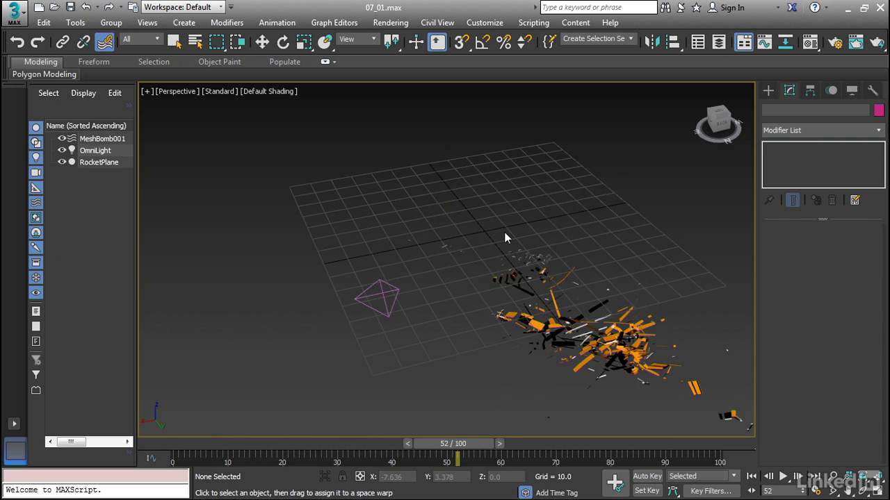